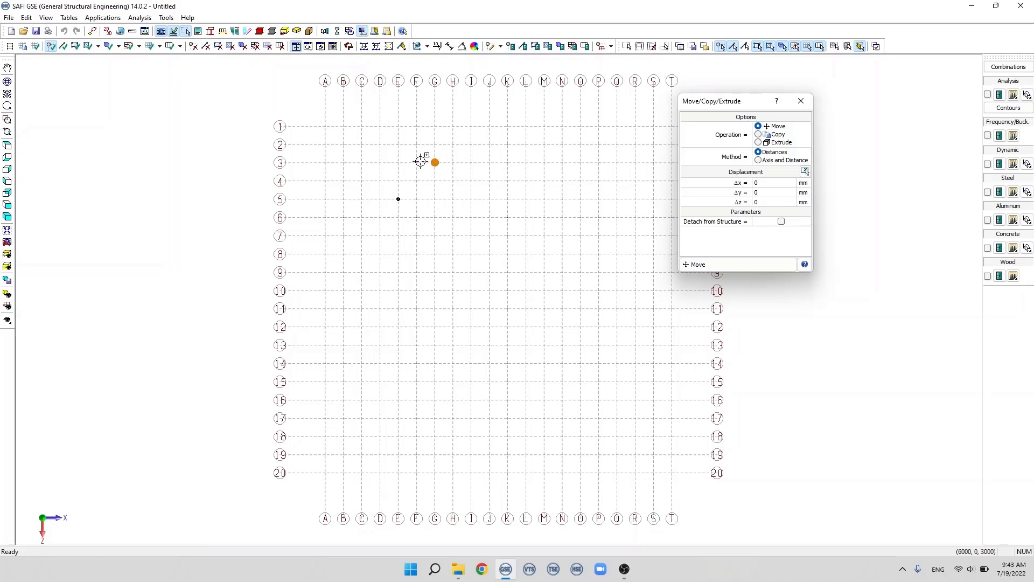
Step: Draw a vertical member on axis E from grid line 7 to grid line 10
{"action": "left_click", "coordinate": [63, 47]}
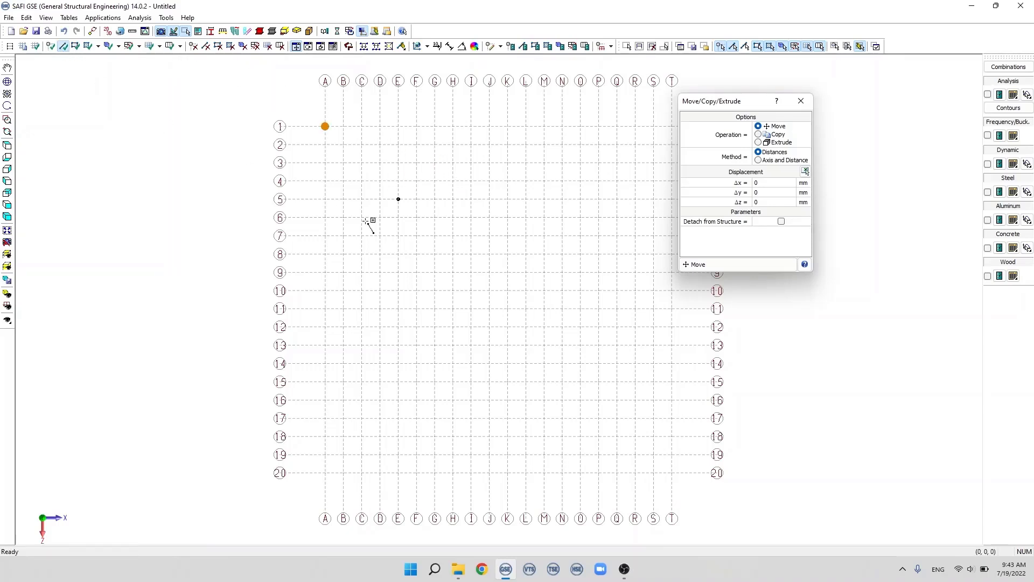
{"action": "left_click", "coordinate": [398, 235]}
{"action": "left_click", "coordinate": [398, 290]}
Step: Draw a square plate with its corners at grid intersections E12, E15, H15 and H12
{"action": "left_click", "coordinate": [76, 46]}
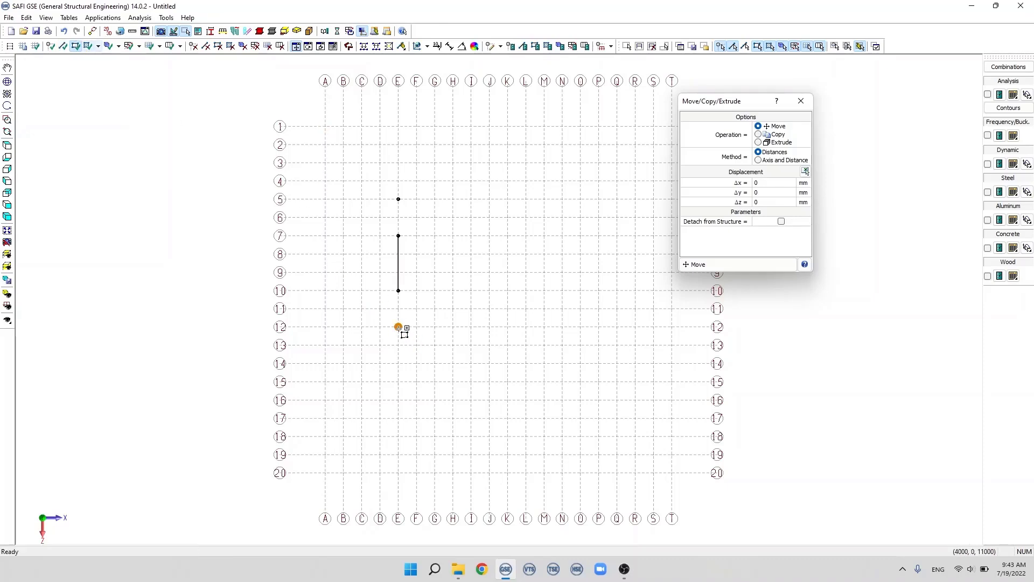
{"action": "left_click", "coordinate": [398, 382]}
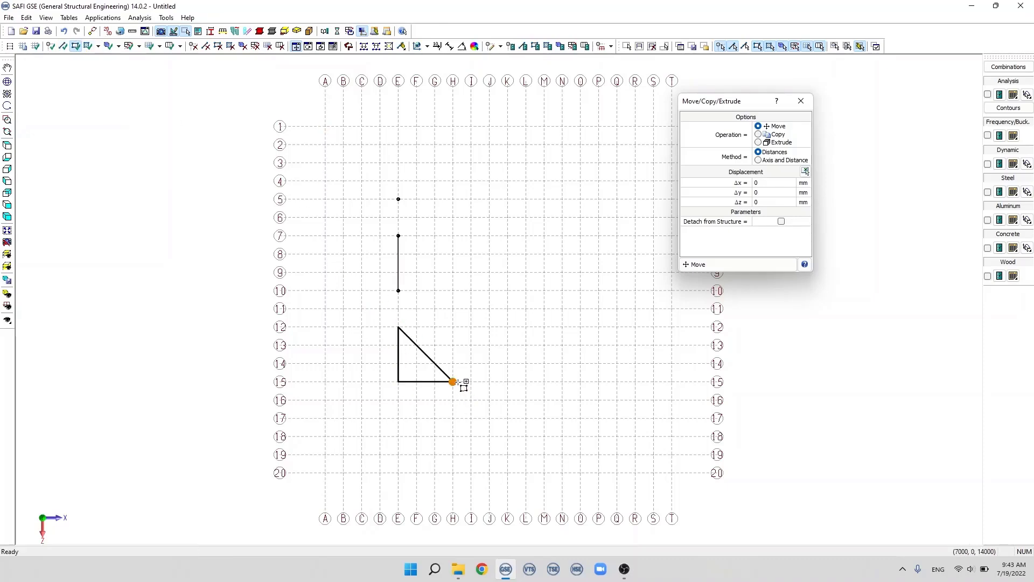
{"action": "left_click", "coordinate": [452, 382]}
{"action": "double_click", "coordinate": [452, 327]}
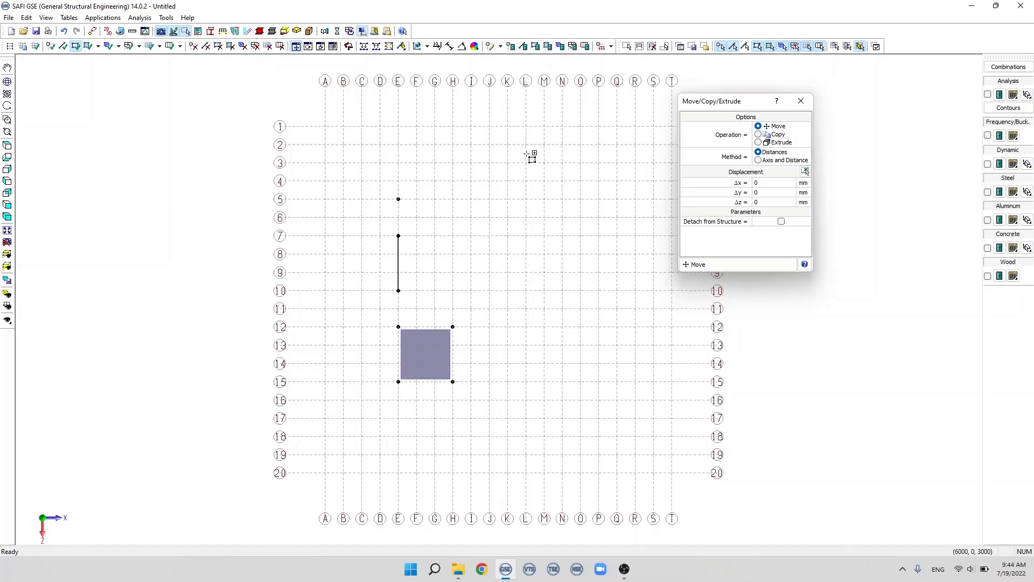
Step: Select the node, member and plate together and move them 2000 mm in the X direction
{"action": "left_click", "coordinate": [627, 47]}
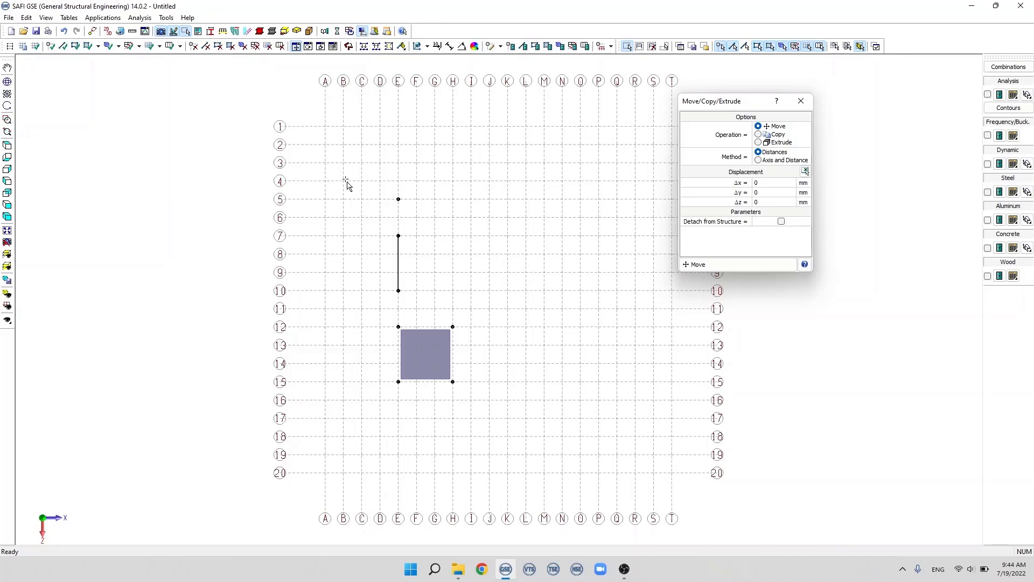
{"action": "left_click_drag", "start_coordinate": [349, 174], "coordinate": [474, 449]}
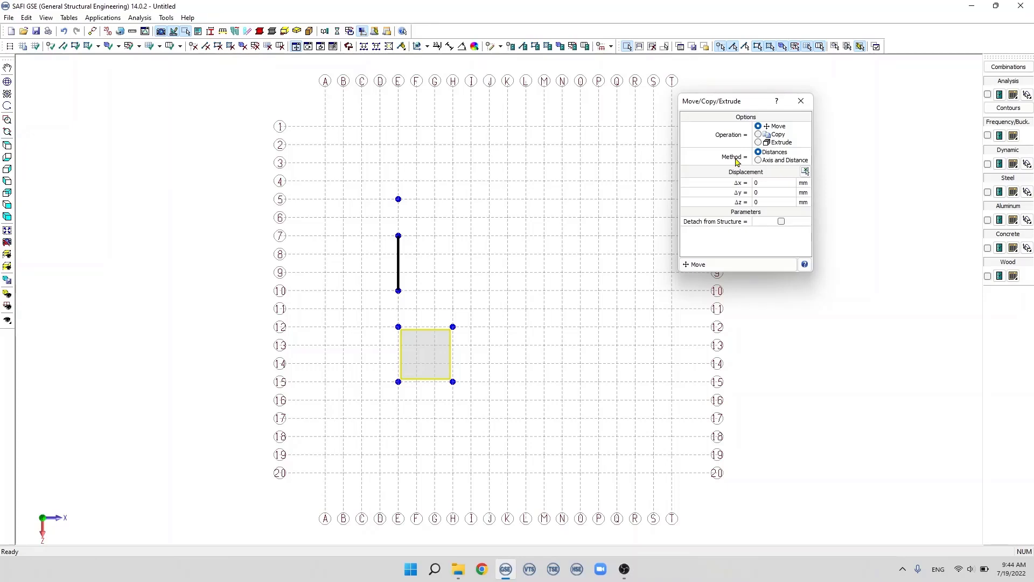
{"action": "left_click", "coordinate": [759, 183]}
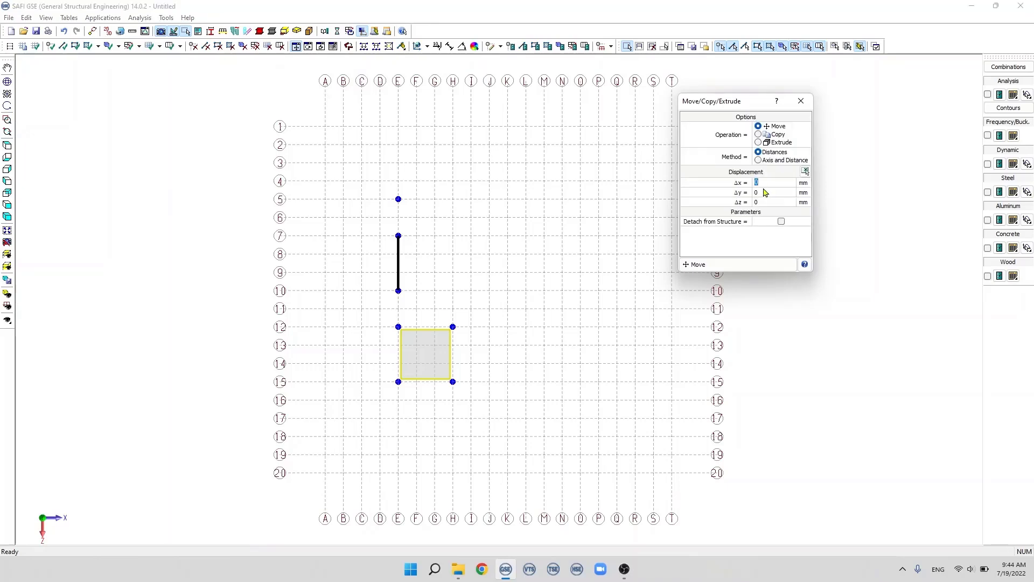
{"action": "left_click", "coordinate": [763, 193]}
{"action": "left_click", "coordinate": [764, 203]}
{"action": "scroll", "coordinate": [405, 374], "scroll_direction": "up", "scroll_amount": 1}
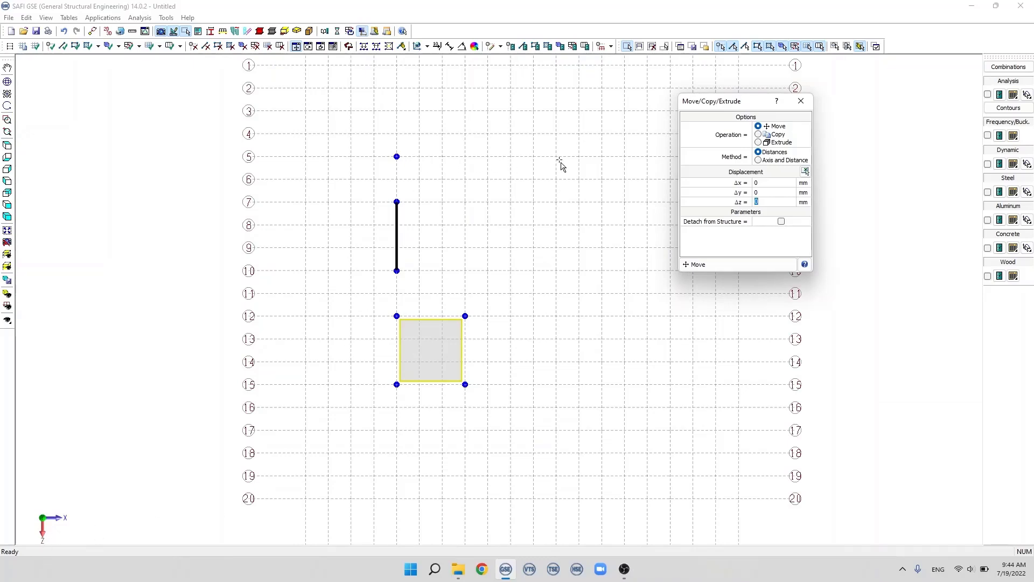
{"action": "left_click", "coordinate": [760, 183]}
{"action": "left_click", "coordinate": [742, 264]}
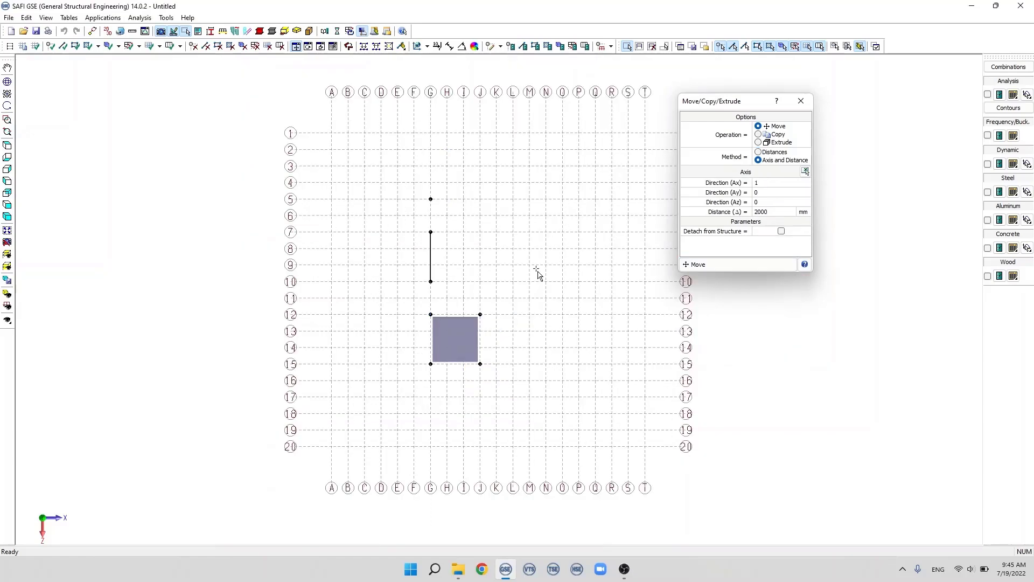
Step: Move the plate using axis and distance, picking the displacement from its G15 corner to the node at G5 (Az -1, 10000 mm)
{"action": "left_click_drag", "start_coordinate": [414, 298], "coordinate": [521, 385]}
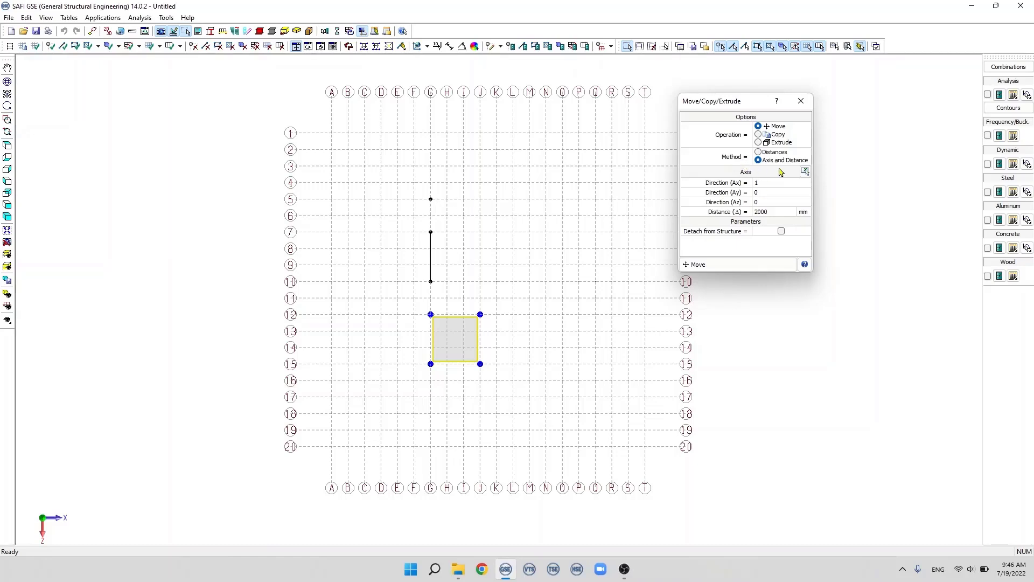
{"action": "left_click", "coordinate": [806, 172]}
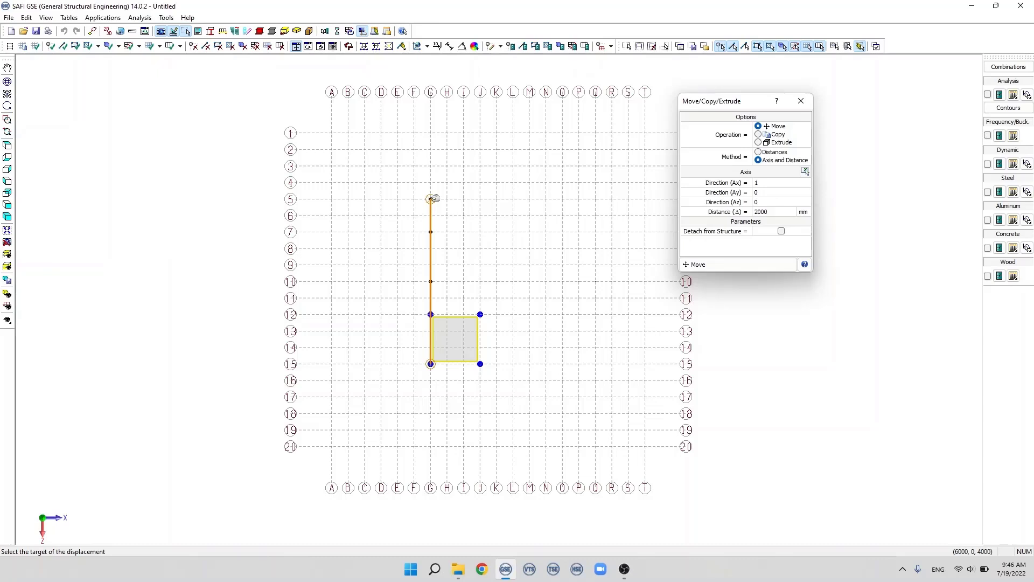
{"action": "left_click", "coordinate": [430, 198]}
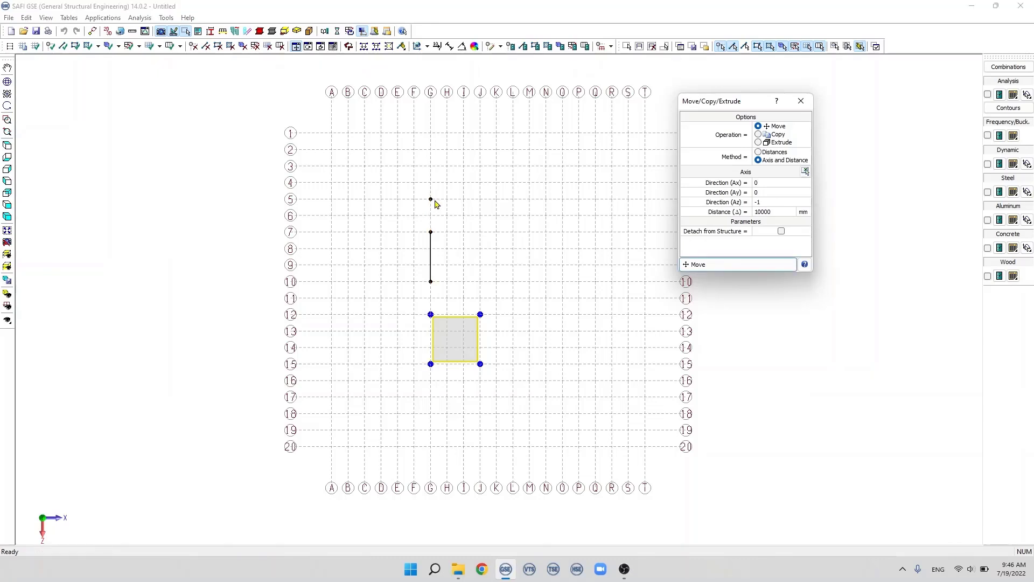
{"action": "left_click", "coordinate": [767, 201]}
{"action": "left_click", "coordinate": [762, 213]}
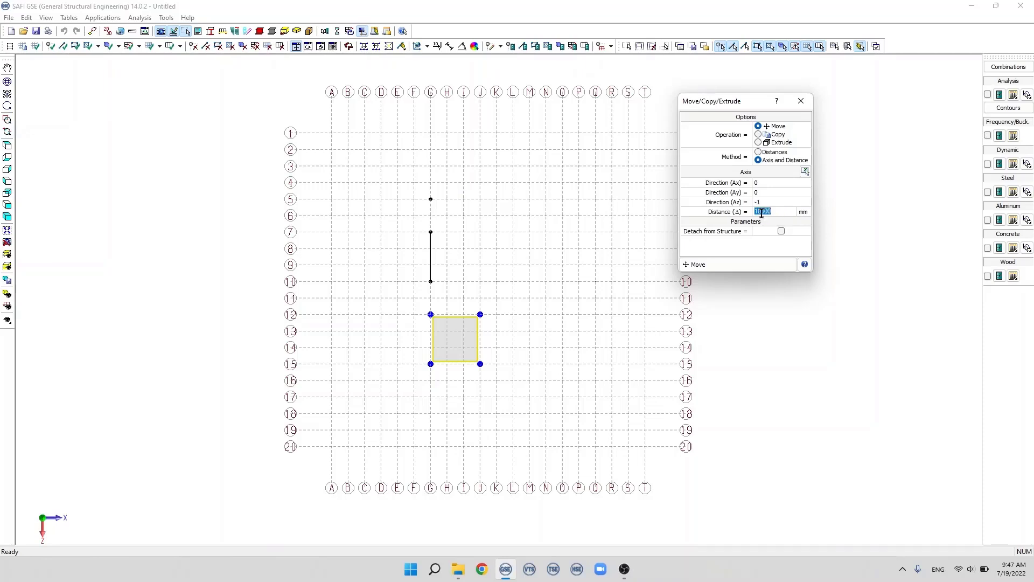
{"action": "left_click", "coordinate": [770, 212]}
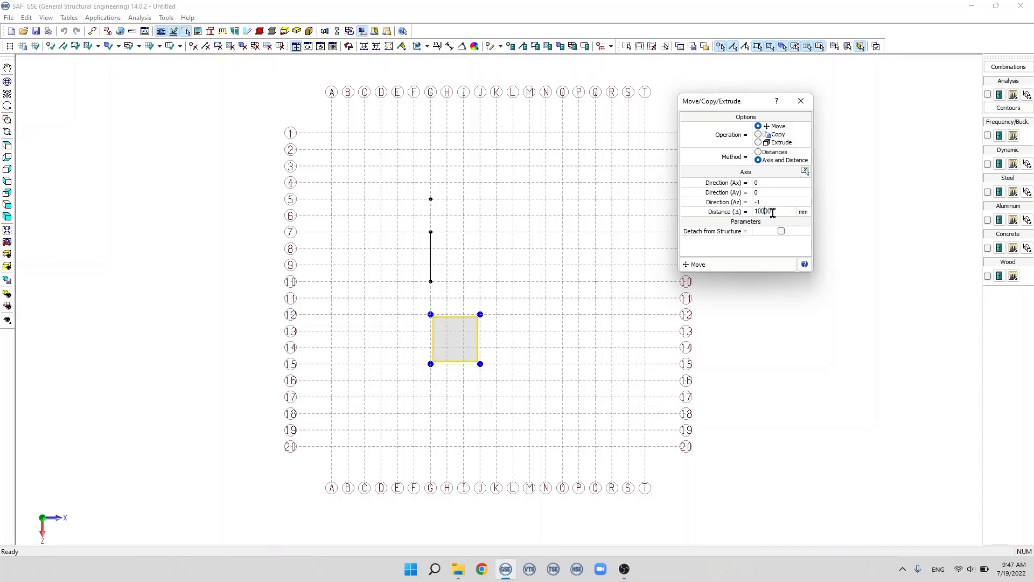
{"action": "left_click", "coordinate": [738, 266]}
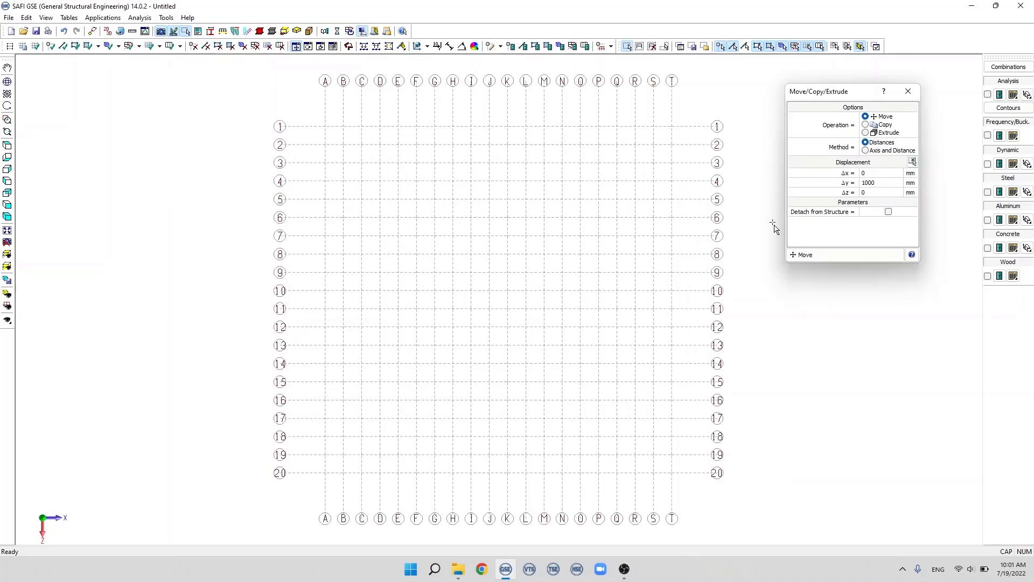
Step: Draw three connected members along axis E with nodes on grid lines 1, 6, 11 and 17
{"action": "left_click", "coordinate": [63, 46]}
{"action": "left_click", "coordinate": [398, 126]}
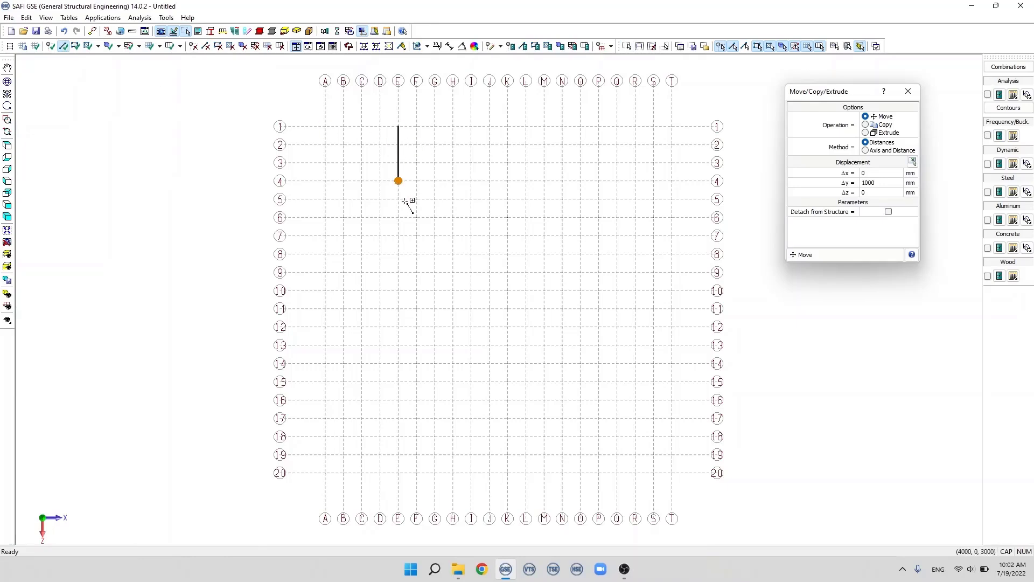
{"action": "left_click", "coordinate": [398, 218]}
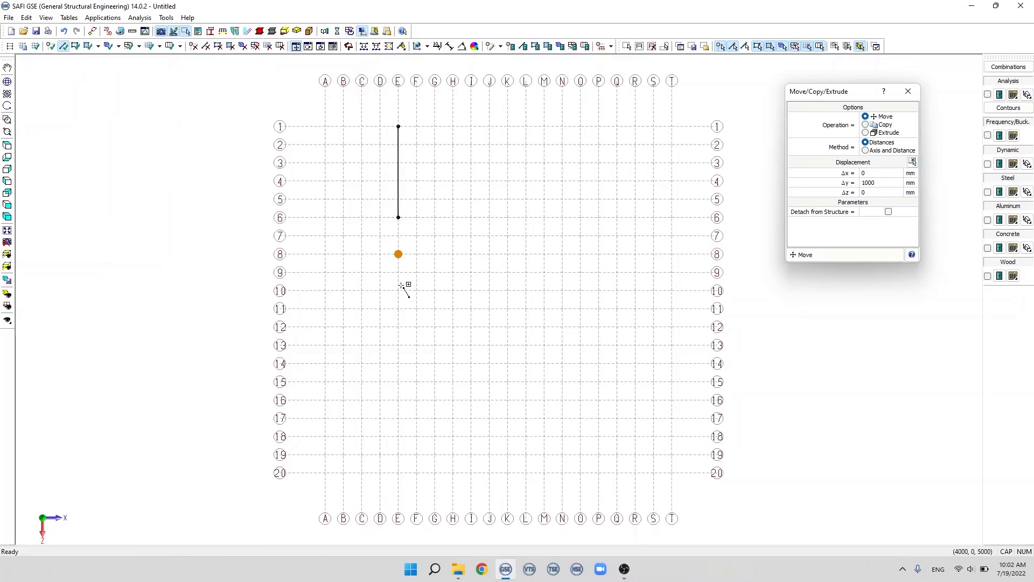
{"action": "left_click", "coordinate": [399, 309]}
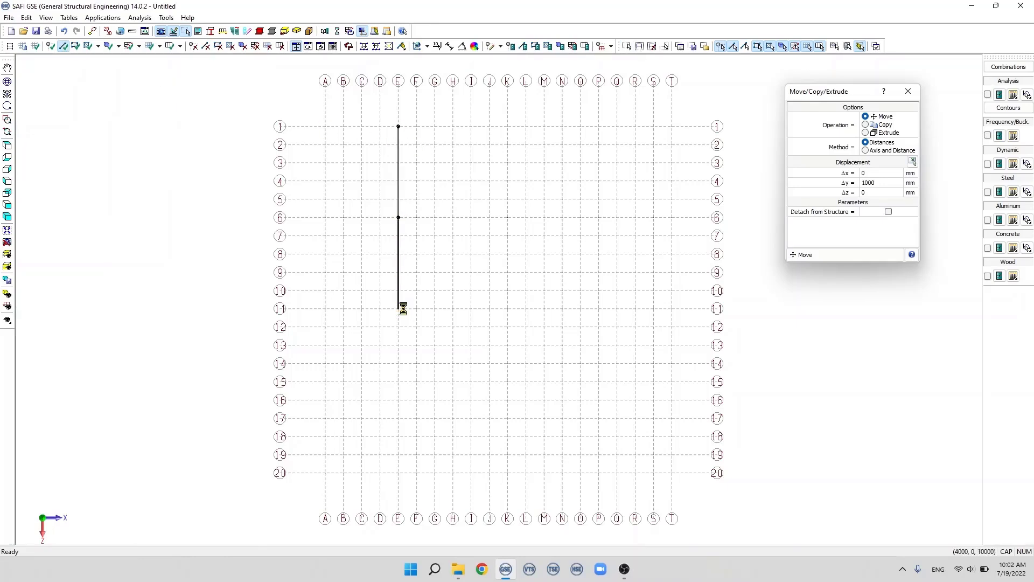
{"action": "double_click", "coordinate": [398, 418]}
{"action": "key", "text": "Escape"}
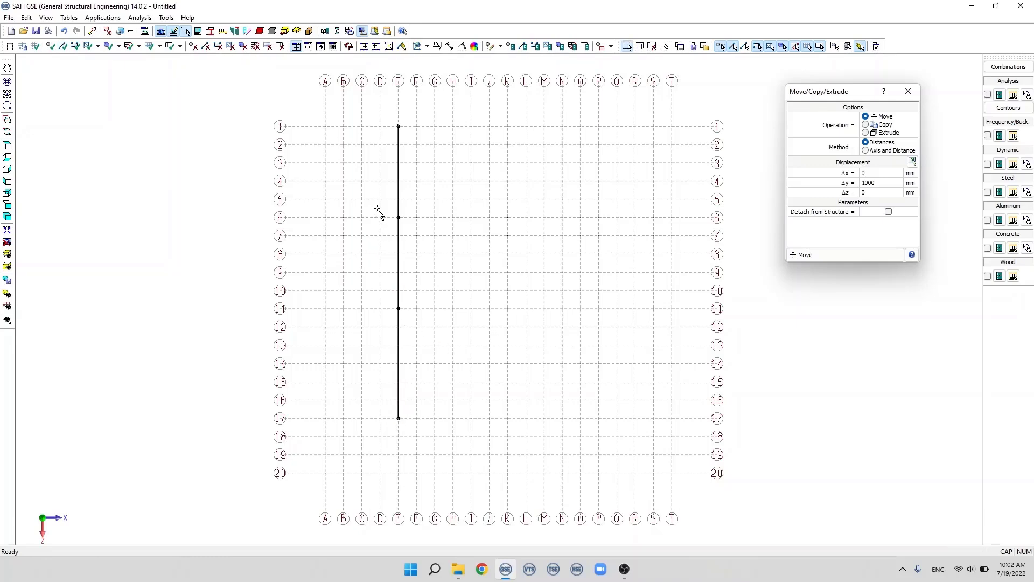
Step: Move the middle member between grid lines 6 and 11 by 1000 mm in X and 0 in Y, without detaching it
{"action": "left_click_drag", "start_coordinate": [378, 210], "coordinate": [435, 321]}
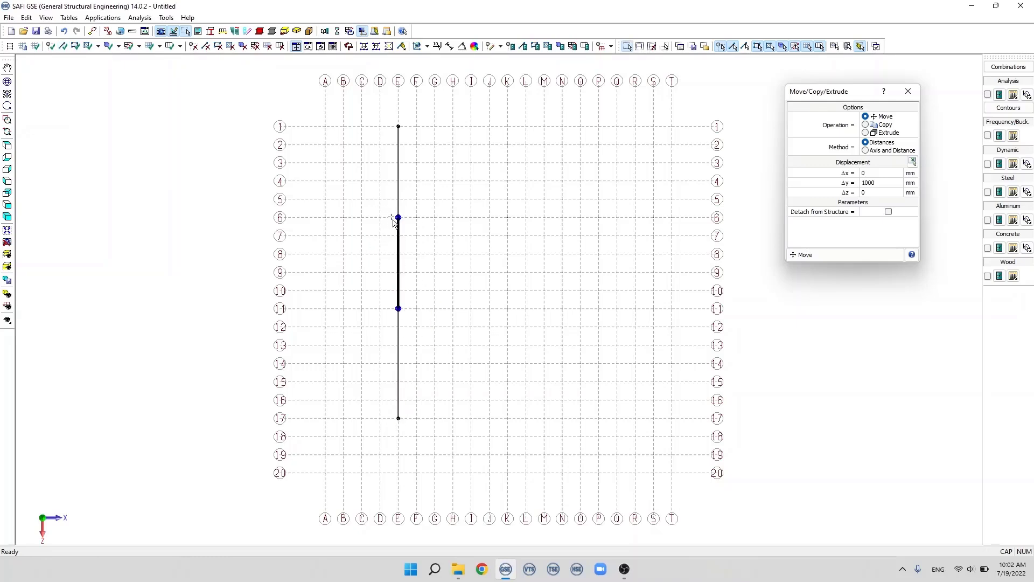
{"action": "double_click", "coordinate": [870, 182]}
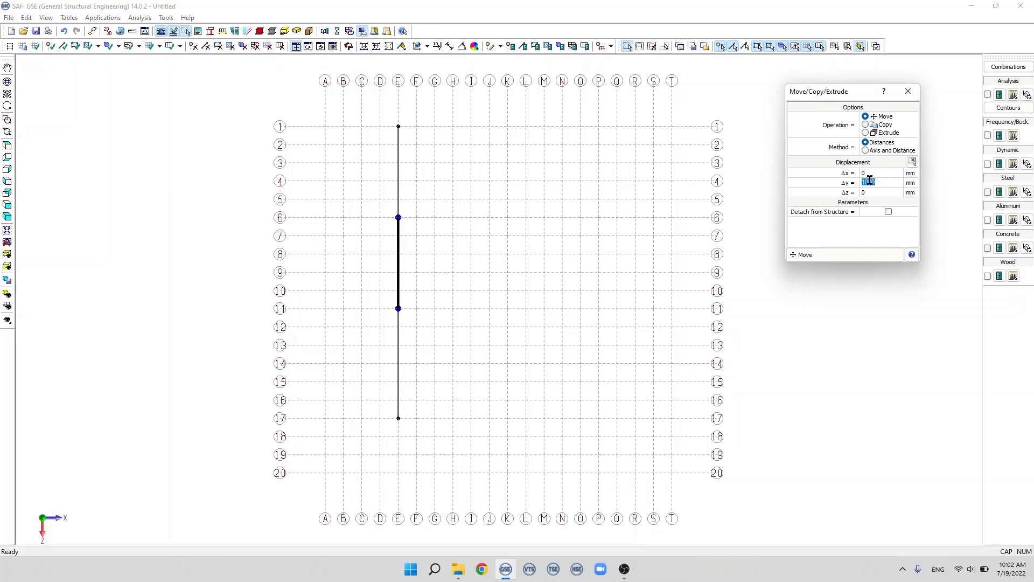
{"action": "type", "text": "0"}
{"action": "double_click", "coordinate": [871, 175]}
{"action": "type", "text": "1000"}
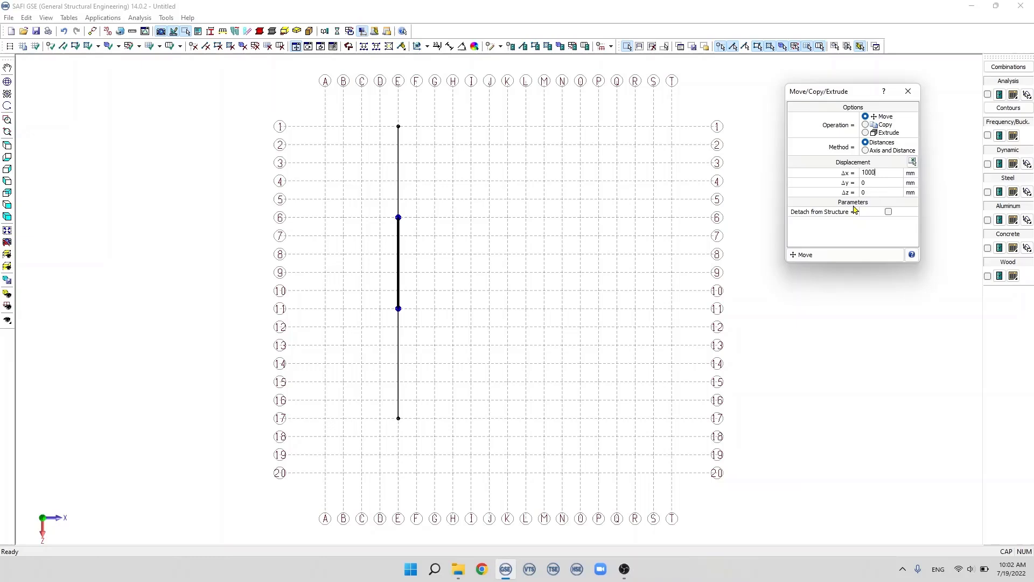
{"action": "left_click", "coordinate": [833, 257]}
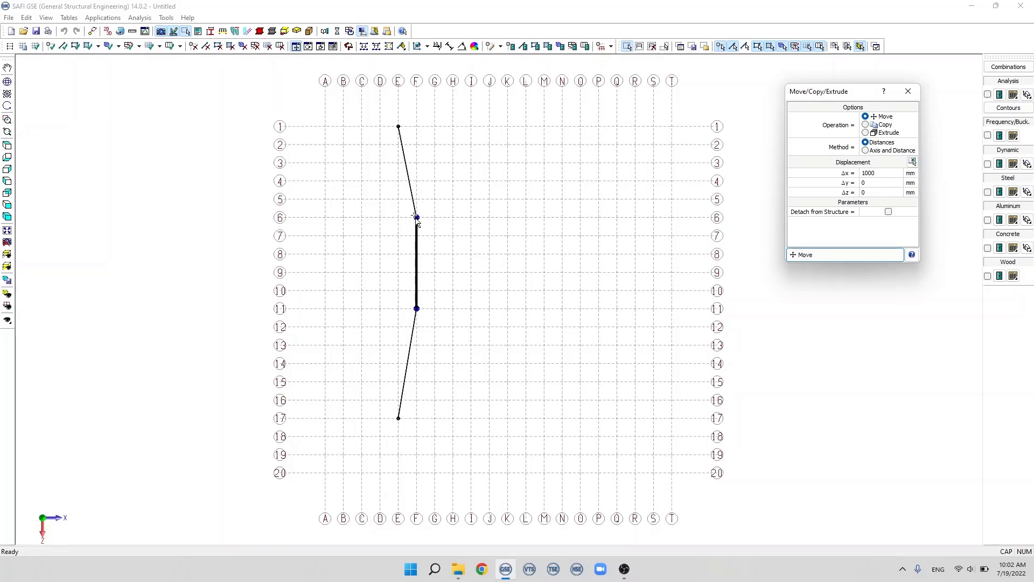
Step: Move the selected middle member by -1000 mm in X, back onto axis E
{"action": "left_click", "coordinate": [861, 173]}
{"action": "type", "text": "-"}
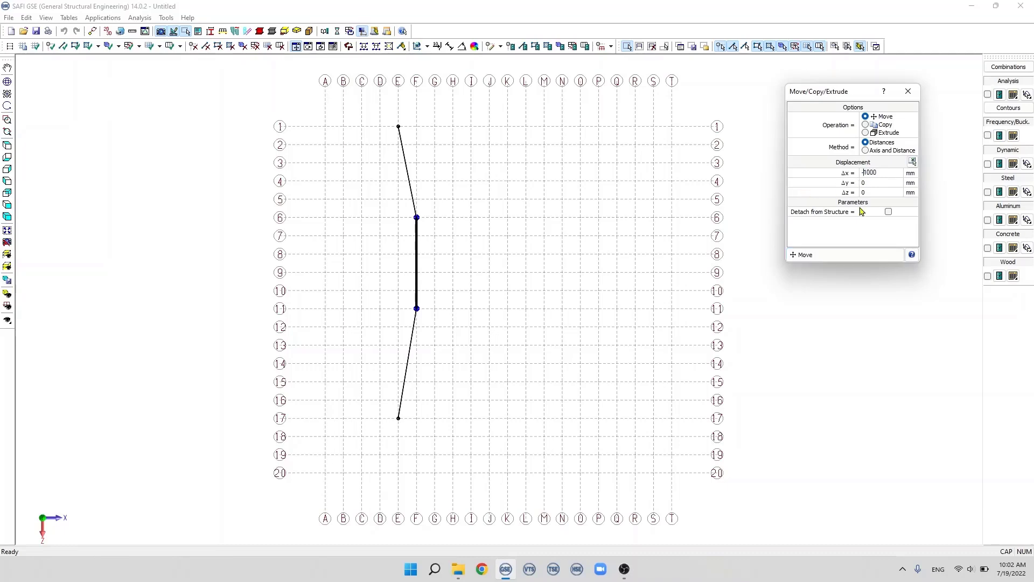
{"action": "left_click", "coordinate": [845, 256]}
Step: Move the middle member 1000 mm in X with the option to detach it from the structure enabled
{"action": "left_click", "coordinate": [866, 174]}
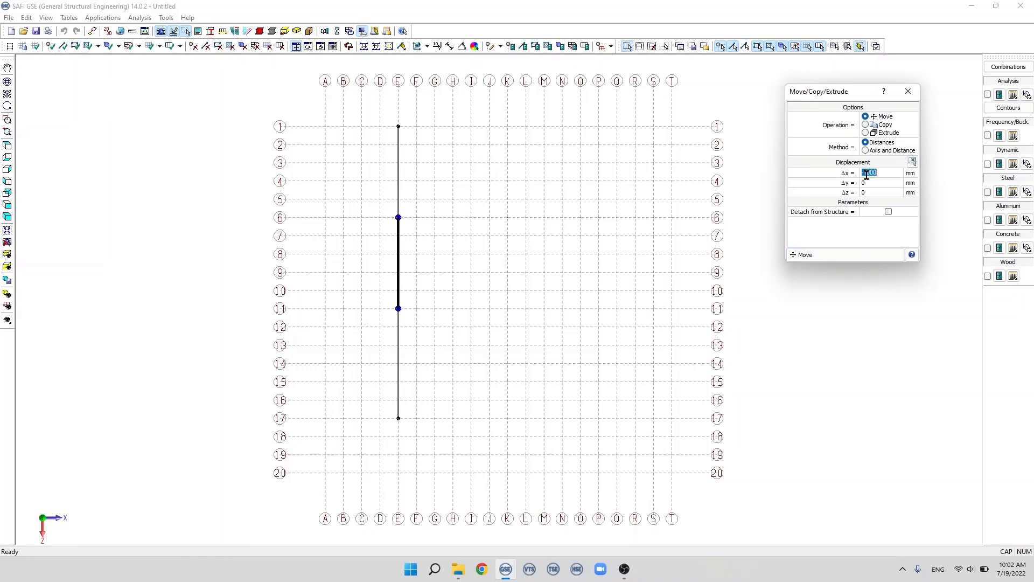
{"action": "left_click", "coordinate": [866, 173]}
{"action": "key", "text": "BackSpace"}
{"action": "left_click", "coordinate": [889, 213]}
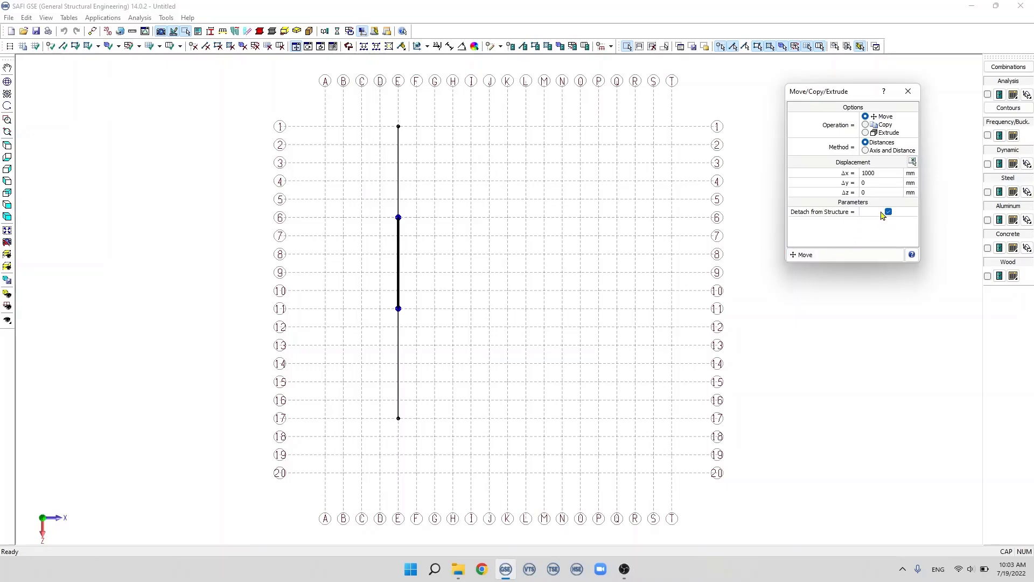
{"action": "left_click", "coordinate": [851, 255]}
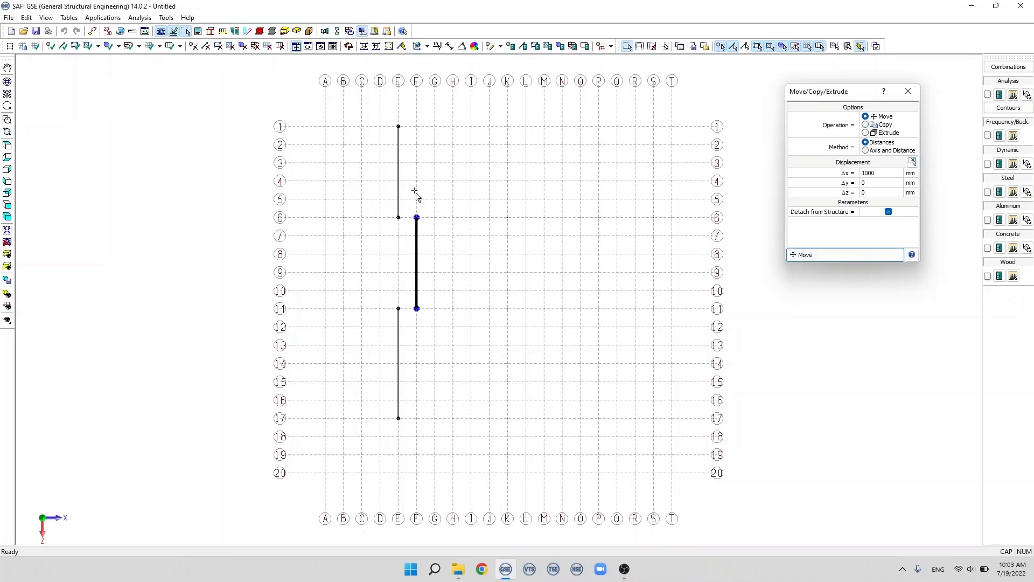
Step: Copy the detached member on axis F twice at 1000 mm spacing in X, including loads and attributes
{"action": "scroll", "coordinate": [414, 225], "scroll_direction": "up", "scroll_amount": 3}
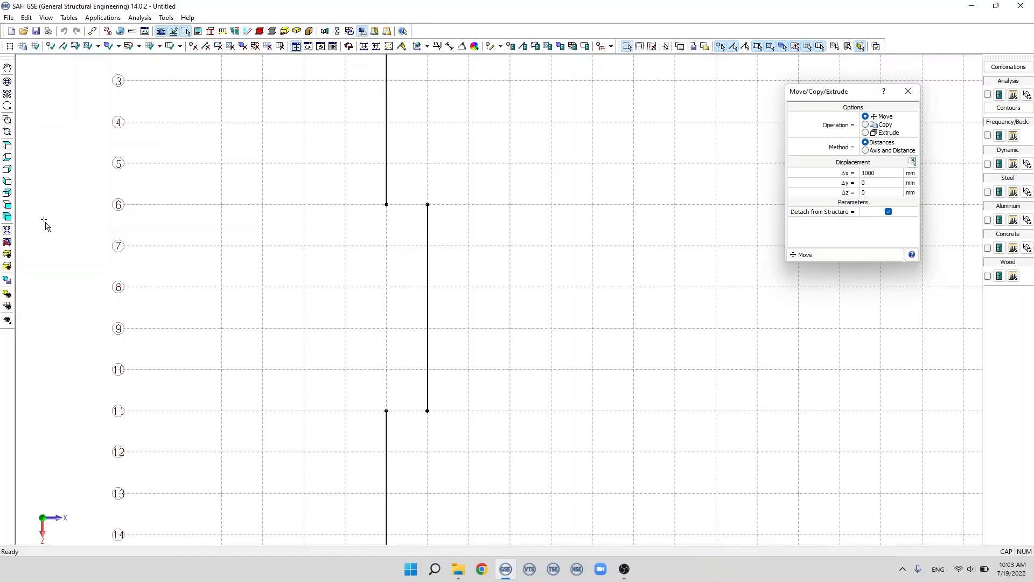
{"action": "left_click", "coordinate": [7, 230]}
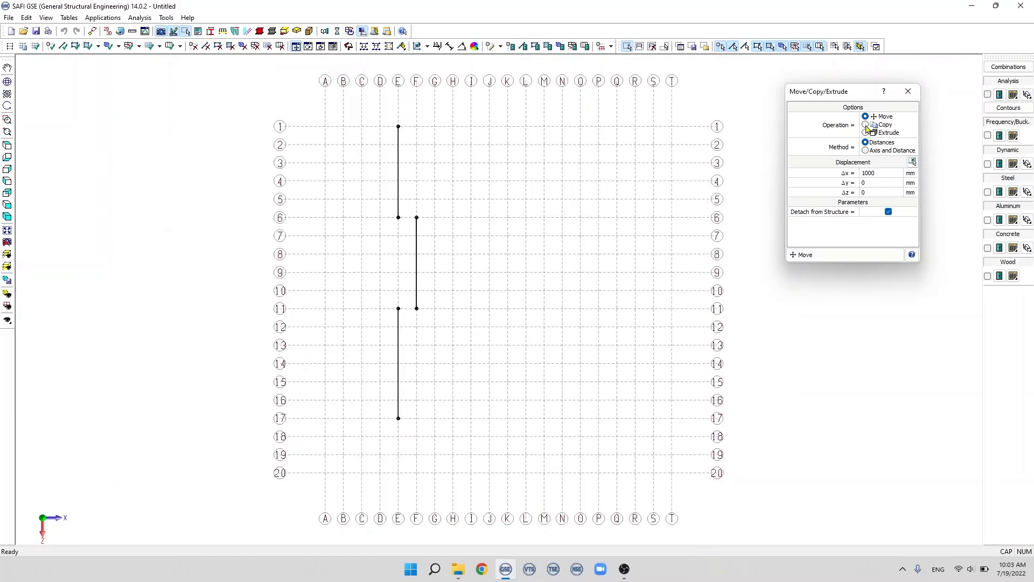
{"action": "left_click", "coordinate": [865, 125]}
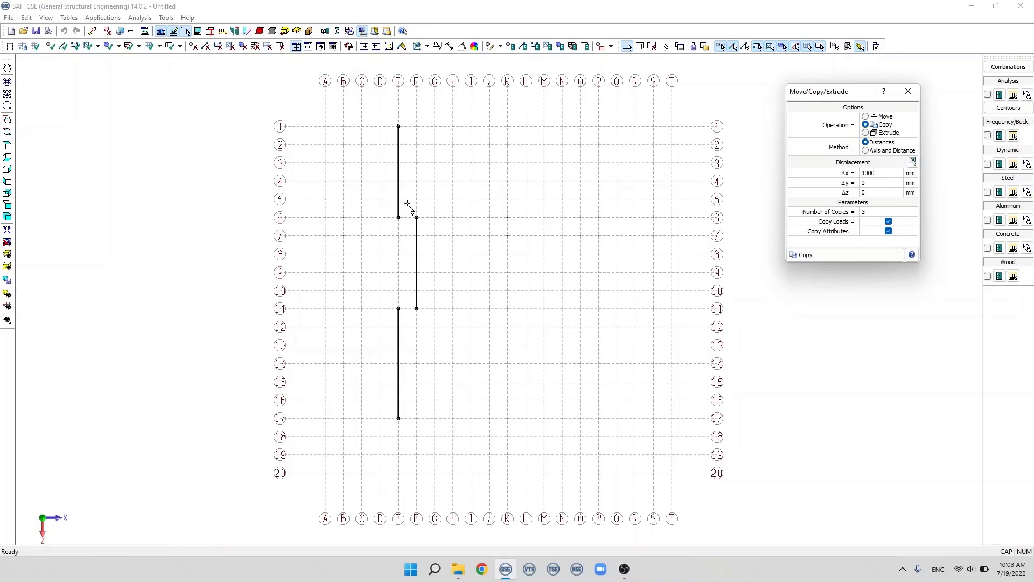
{"action": "left_click_drag", "start_coordinate": [408, 207], "coordinate": [446, 320]}
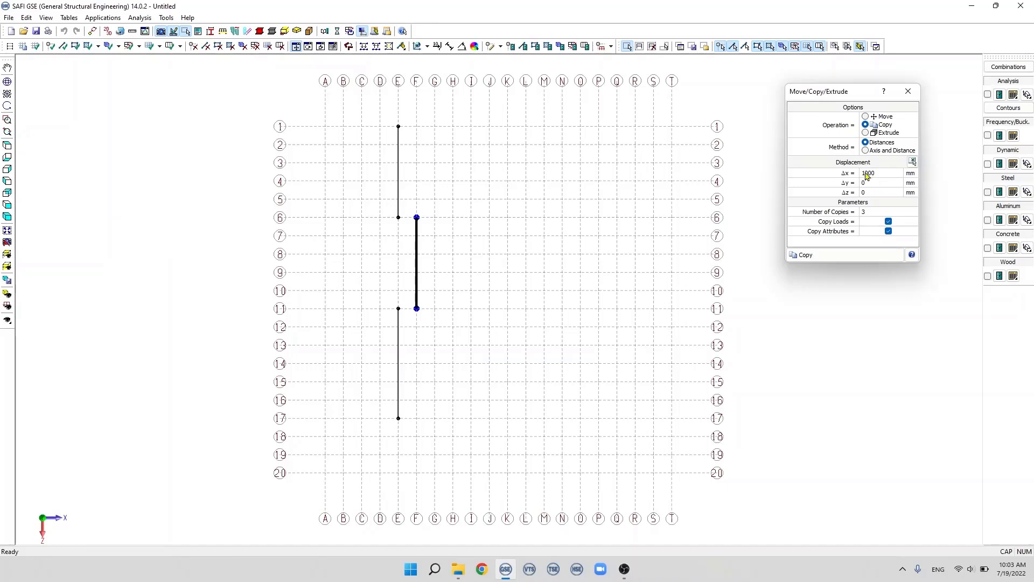
{"action": "double_click", "coordinate": [863, 215]}
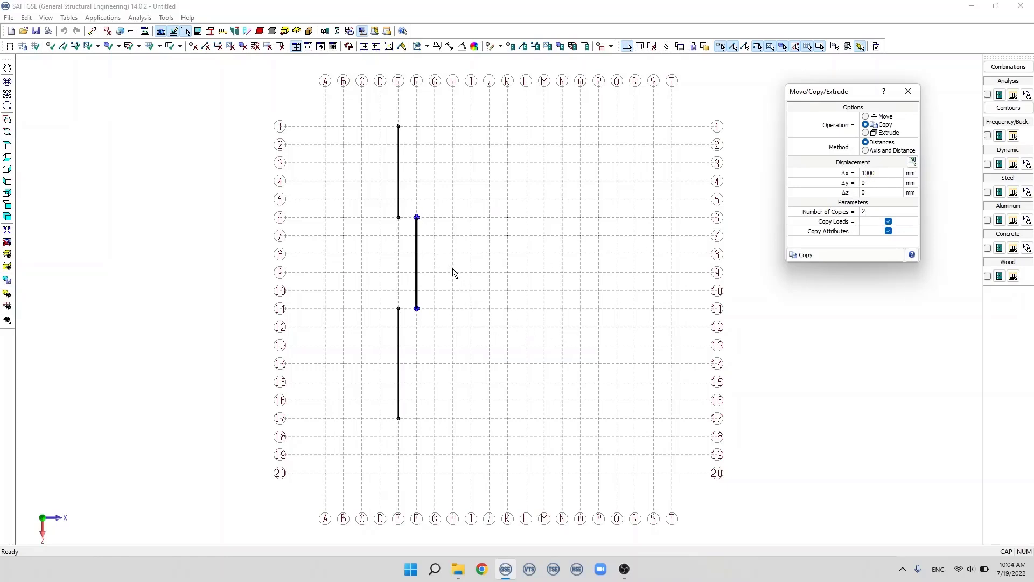
{"action": "left_click", "coordinate": [818, 260]}
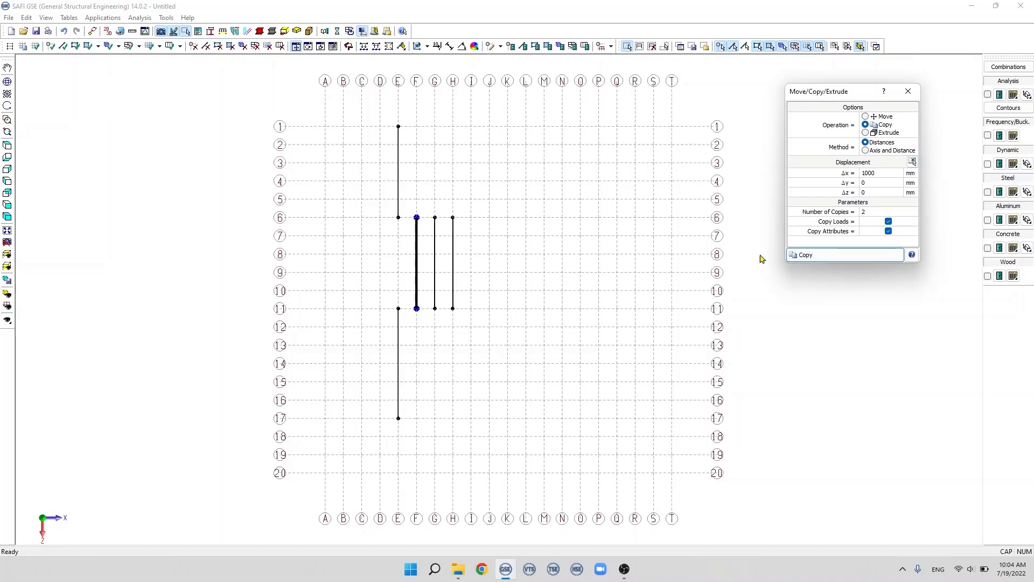
{"action": "scroll", "coordinate": [445, 237], "scroll_direction": "up", "scroll_amount": 2}
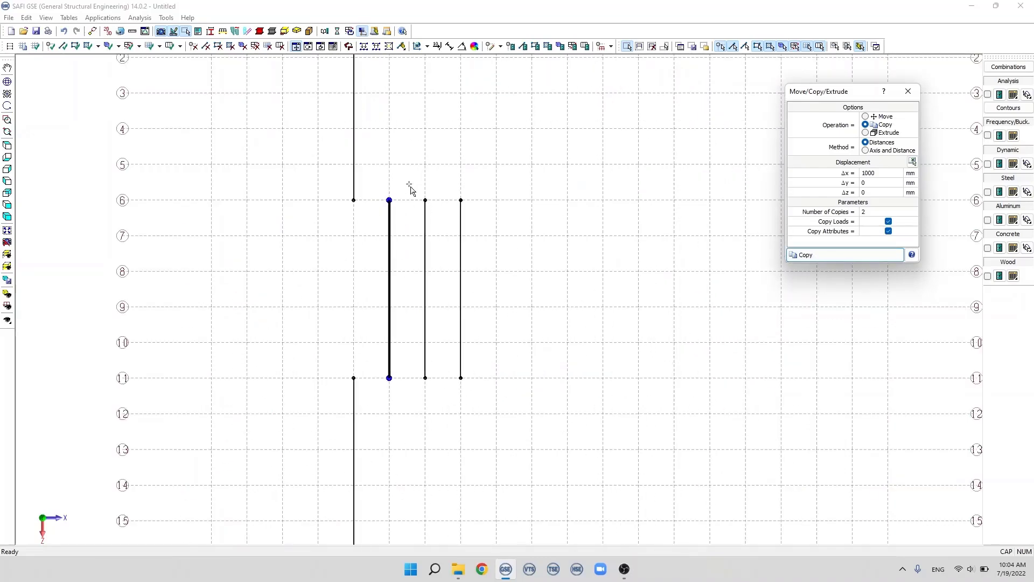
Step: Release both ends of the last copied member, on axis H, as hinged in its member attributes
{"action": "left_click_drag", "start_coordinate": [410, 188], "coordinate": [500, 408]}
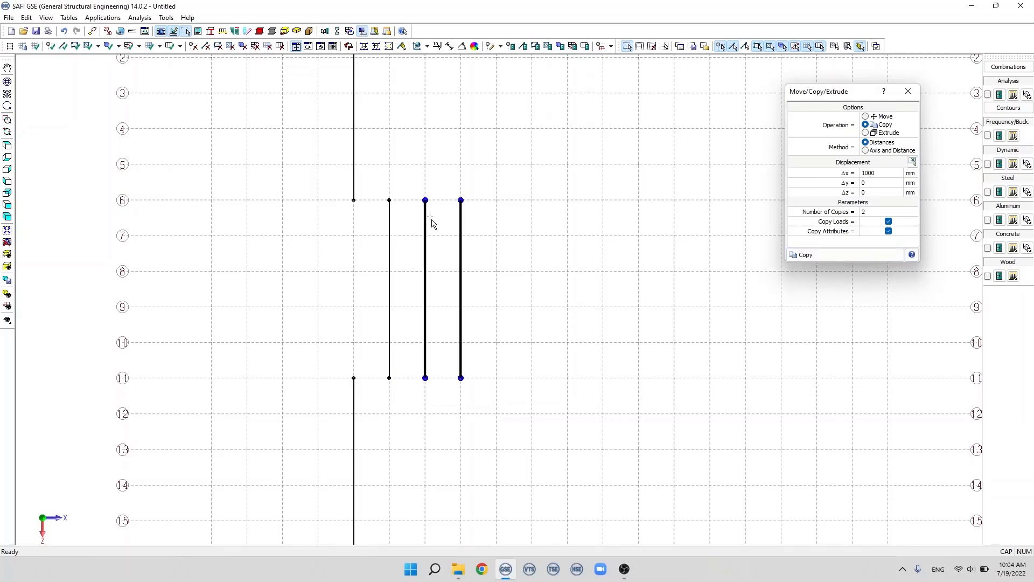
{"action": "scroll", "coordinate": [431, 221], "scroll_direction": "down", "scroll_amount": 2}
{"action": "left_click", "coordinate": [435, 165]}
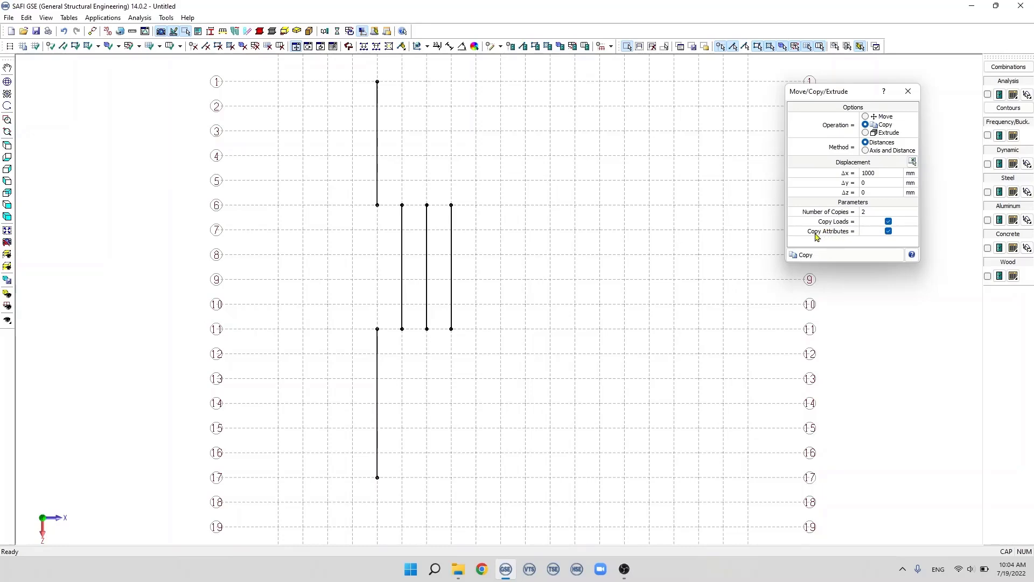
{"action": "scroll", "coordinate": [482, 222], "scroll_direction": "up", "scroll_amount": 2}
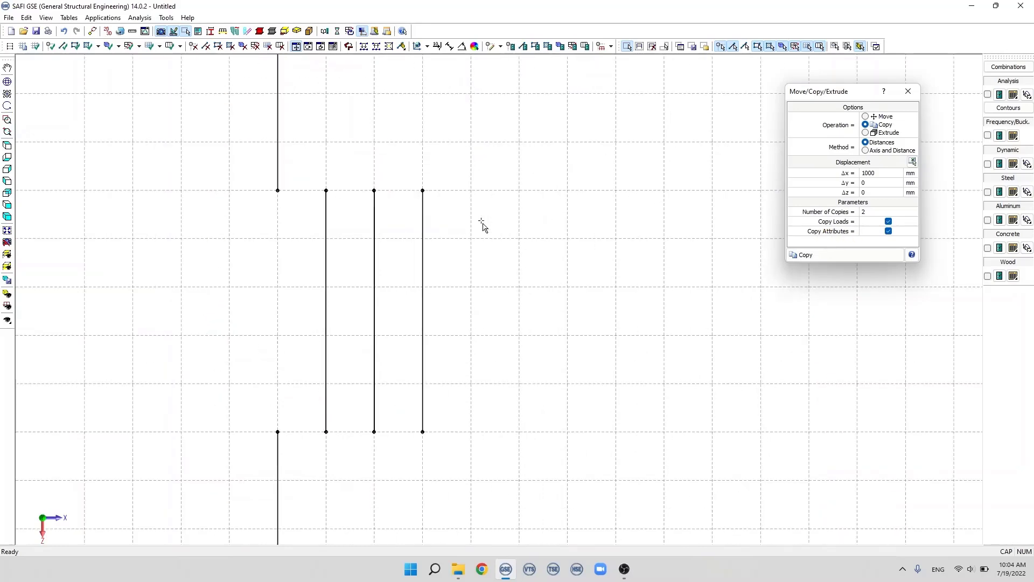
{"action": "left_click", "coordinate": [422, 240]}
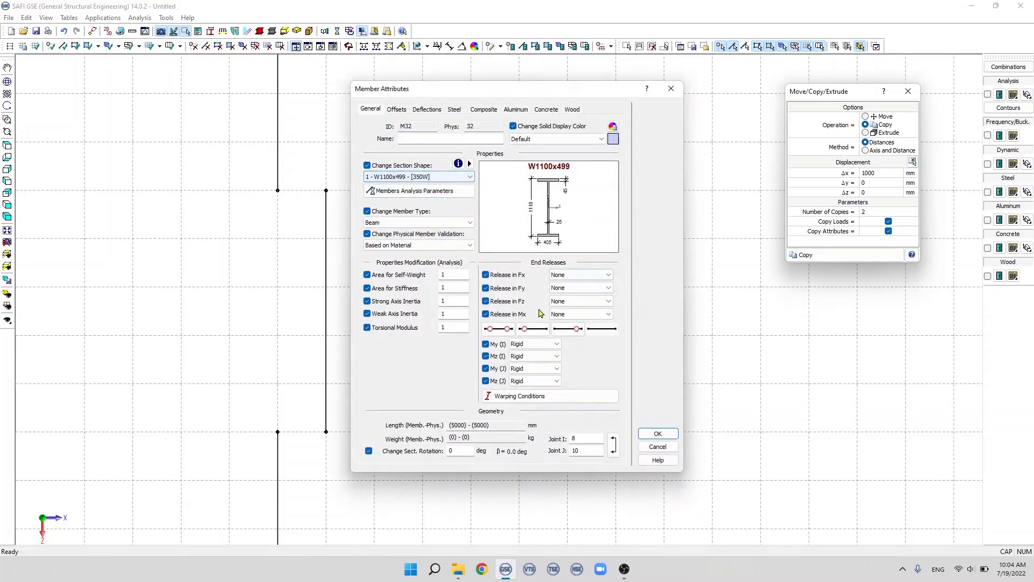
{"action": "left_click", "coordinate": [498, 330]}
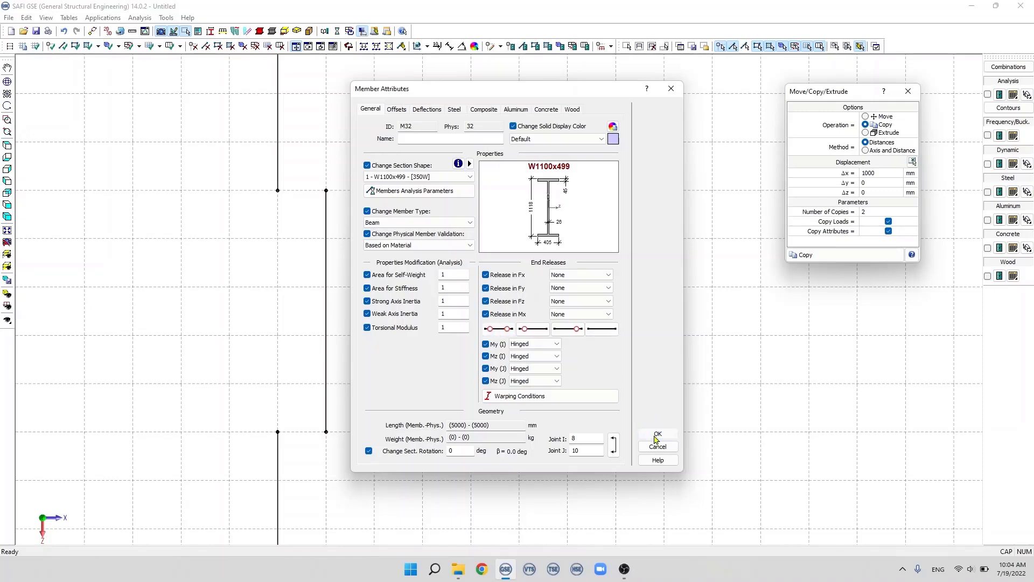
{"action": "left_click", "coordinate": [657, 435]}
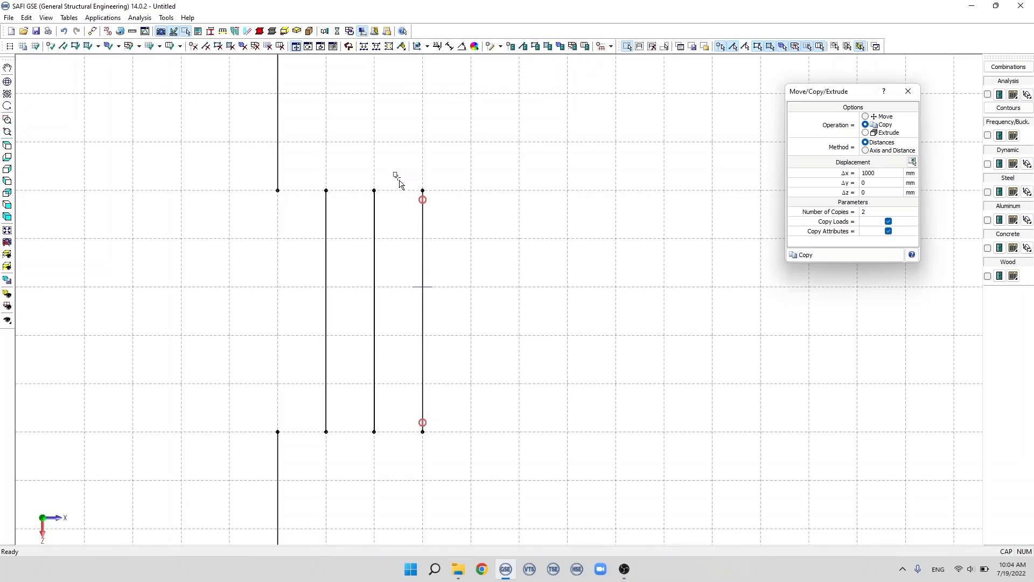
Step: Copy the hinged member on axis H once by 1000 mm in X, including loads and attributes
{"action": "left_click_drag", "start_coordinate": [393, 171], "coordinate": [458, 455]}
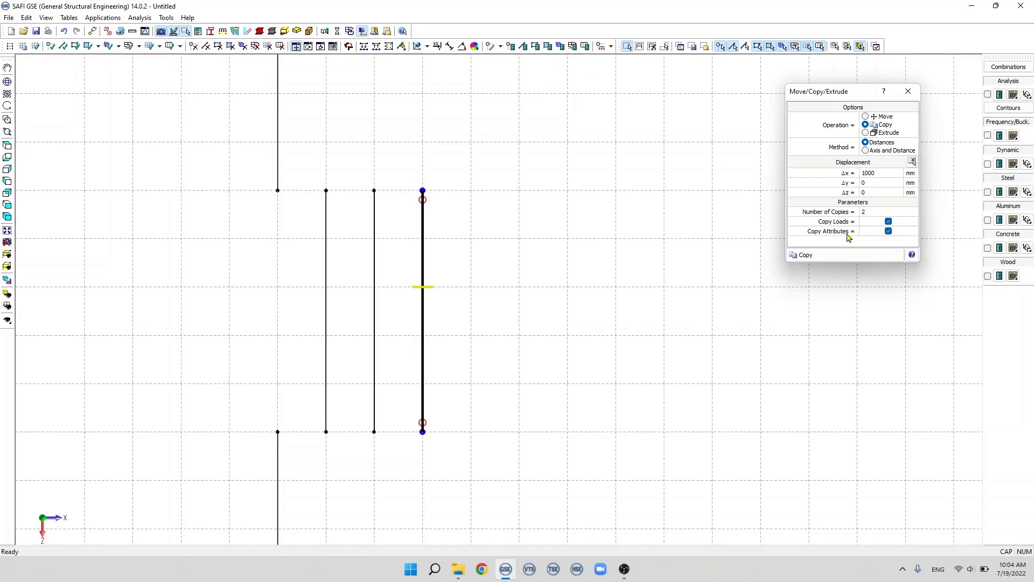
{"action": "left_click", "coordinate": [865, 212]}
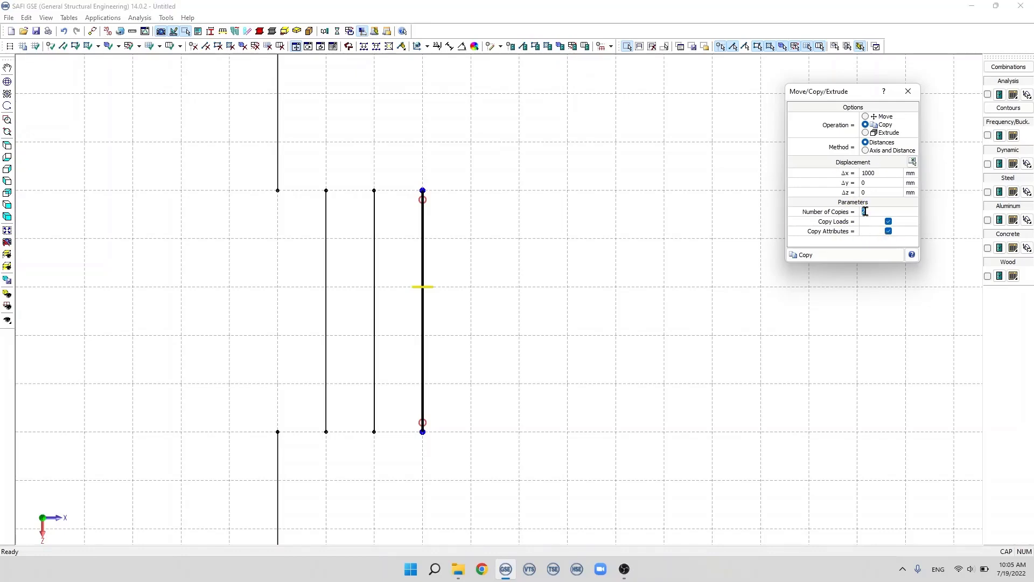
{"action": "left_click", "coordinate": [832, 254]}
{"action": "left_click", "coordinate": [509, 283]}
{"action": "scroll", "coordinate": [499, 265], "scroll_direction": "up", "scroll_amount": 4}
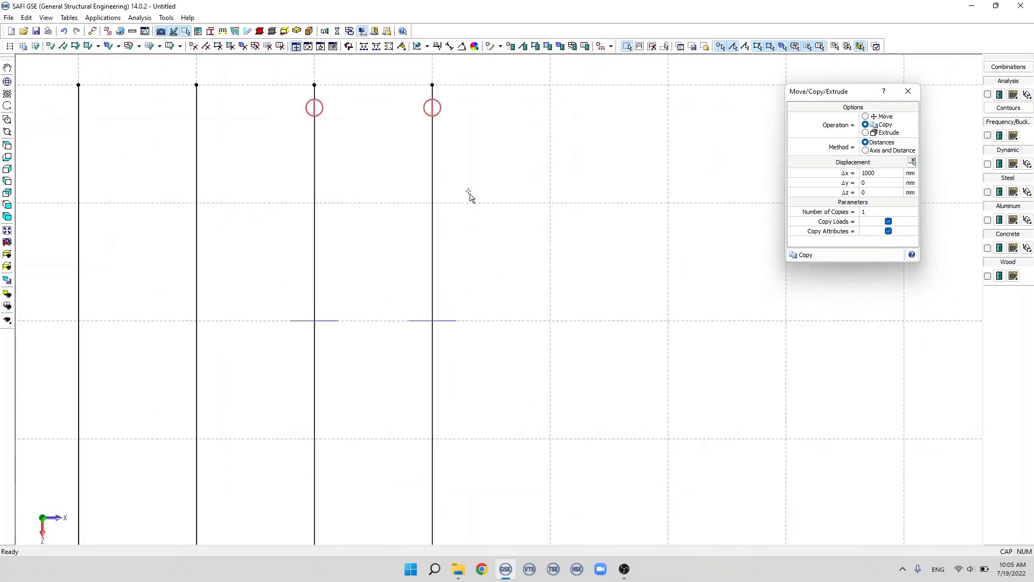
Step: Extrude the hinged member on axis I by 2000 mm in X with 2 copies, including loads and attributes
{"action": "scroll", "coordinate": [467, 191], "scroll_direction": "down", "scroll_amount": 2}
{"action": "left_click_drag", "start_coordinate": [433, 106], "coordinate": [491, 533]}
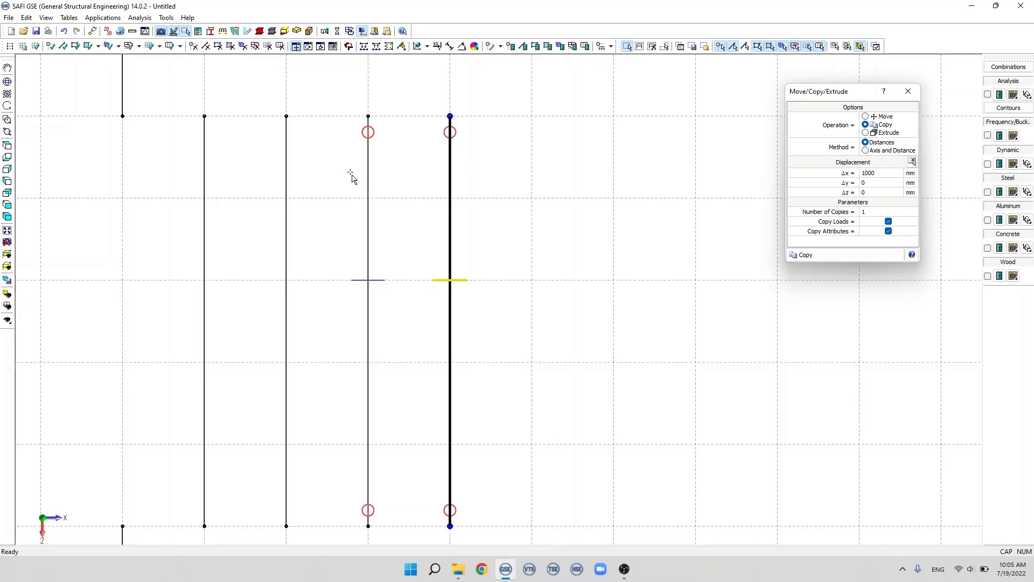
{"action": "scroll", "coordinate": [550, 197], "scroll_direction": "down", "scroll_amount": 2}
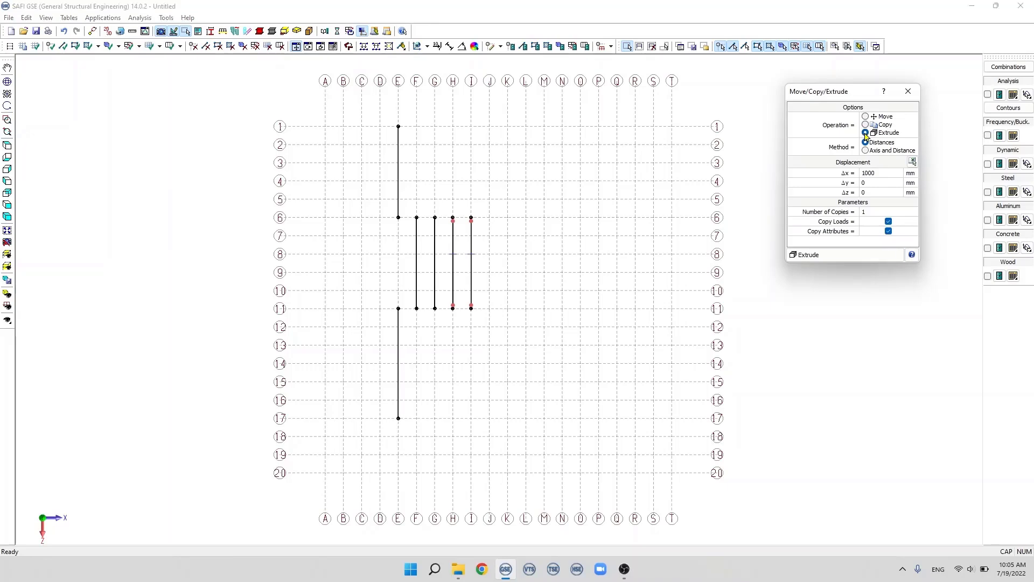
{"action": "left_click", "coordinate": [866, 133]}
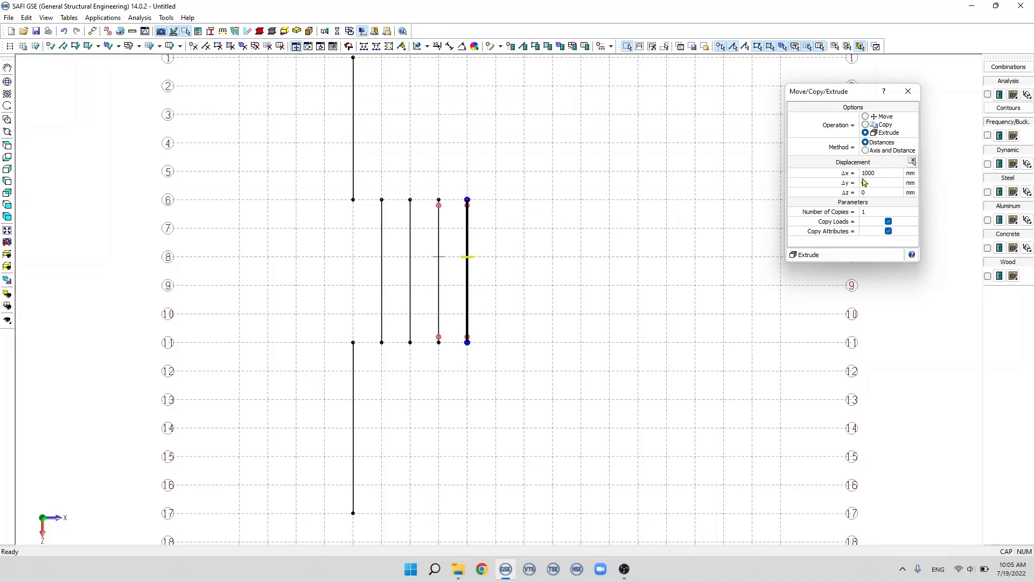
{"action": "left_click", "coordinate": [865, 212]}
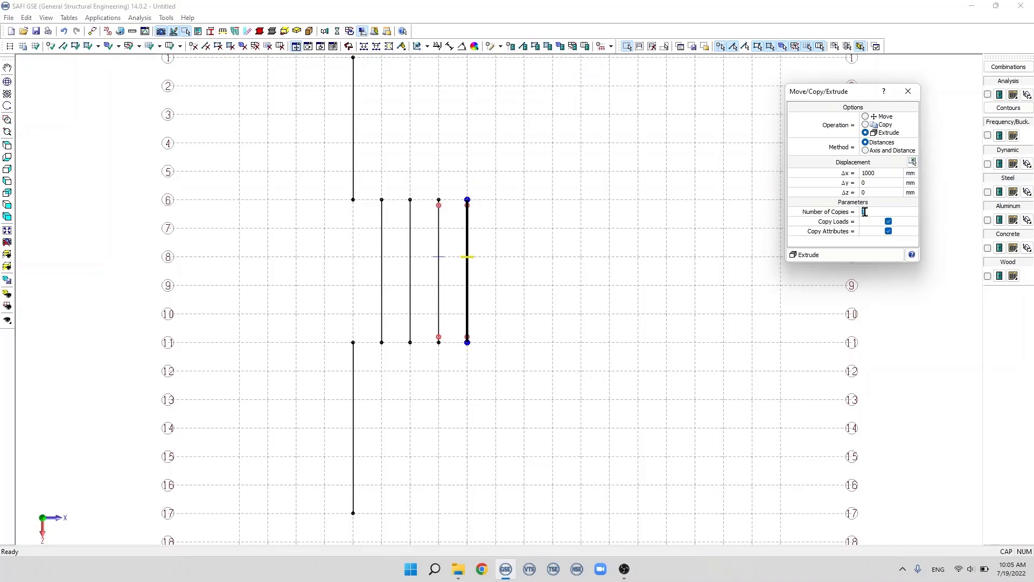
{"action": "type", "text": "2"}
{"action": "left_click", "coordinate": [863, 173]}
{"action": "type", "text": "2"}
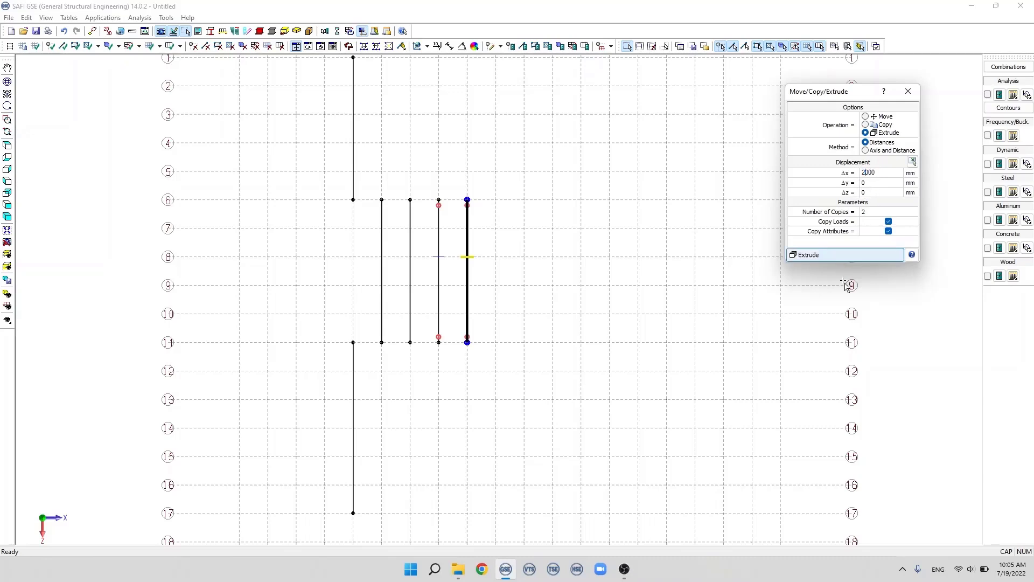
{"action": "left_click", "coordinate": [870, 256]}
{"action": "scroll", "coordinate": [561, 180], "scroll_direction": "up", "scroll_amount": 2}
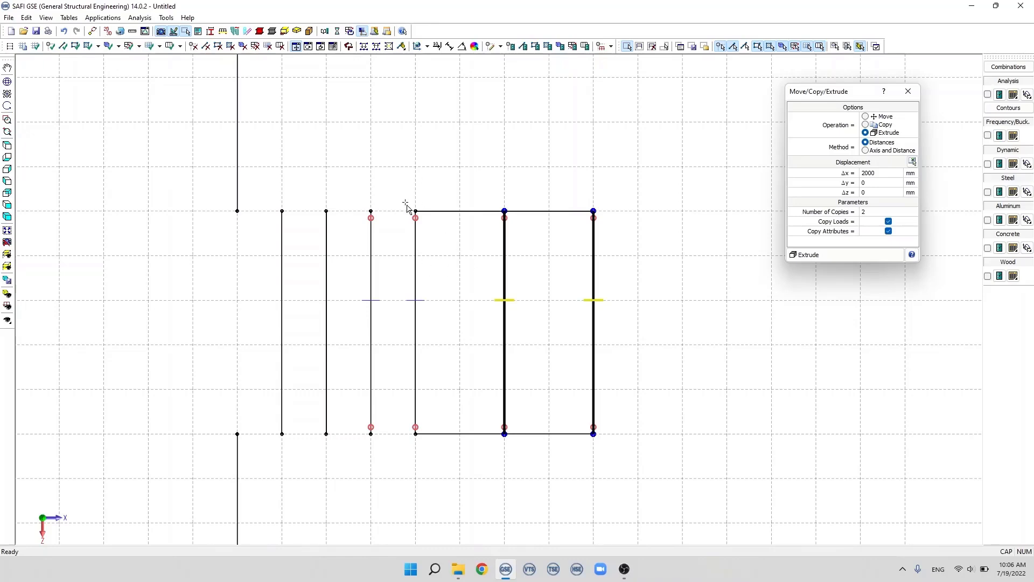
Step: Examine the connecting members and nodes that the extrusion generated along grid lines 6 and 11
{"action": "left_click_drag", "start_coordinate": [404, 202], "coordinate": [515, 223]}
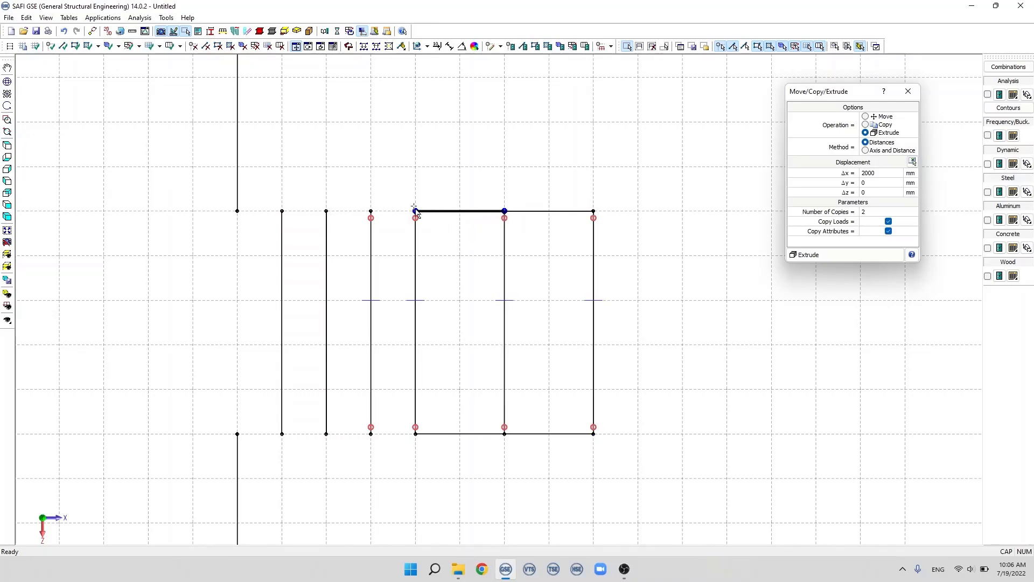
{"action": "left_click_drag", "start_coordinate": [407, 204], "coordinate": [422, 216]}
{"action": "left_click_drag", "start_coordinate": [501, 202], "coordinate": [513, 220]}
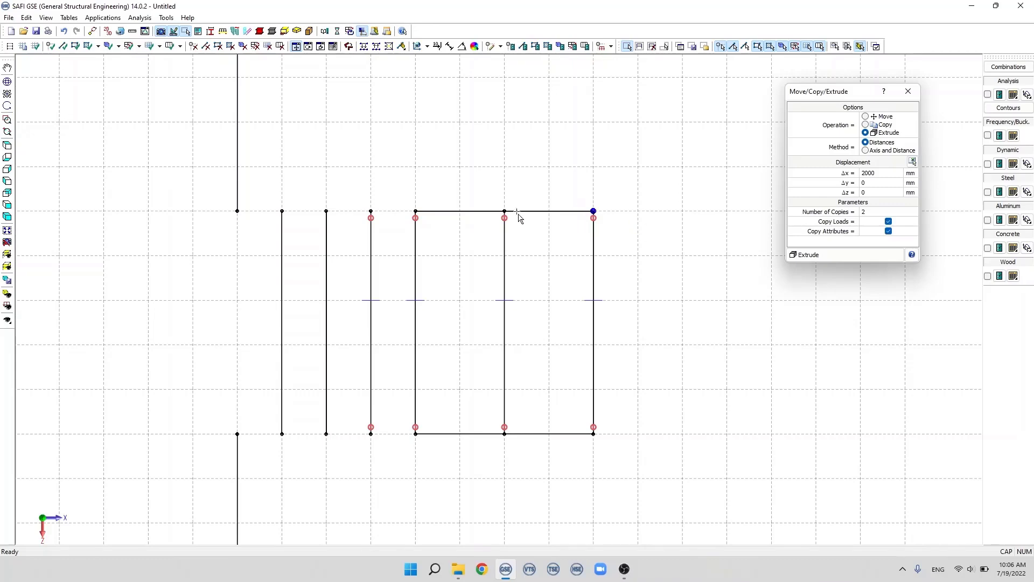
{"action": "left_click_drag", "start_coordinate": [397, 196], "coordinate": [653, 242]}
{"action": "left_click_drag", "start_coordinate": [401, 420], "coordinate": [511, 439]}
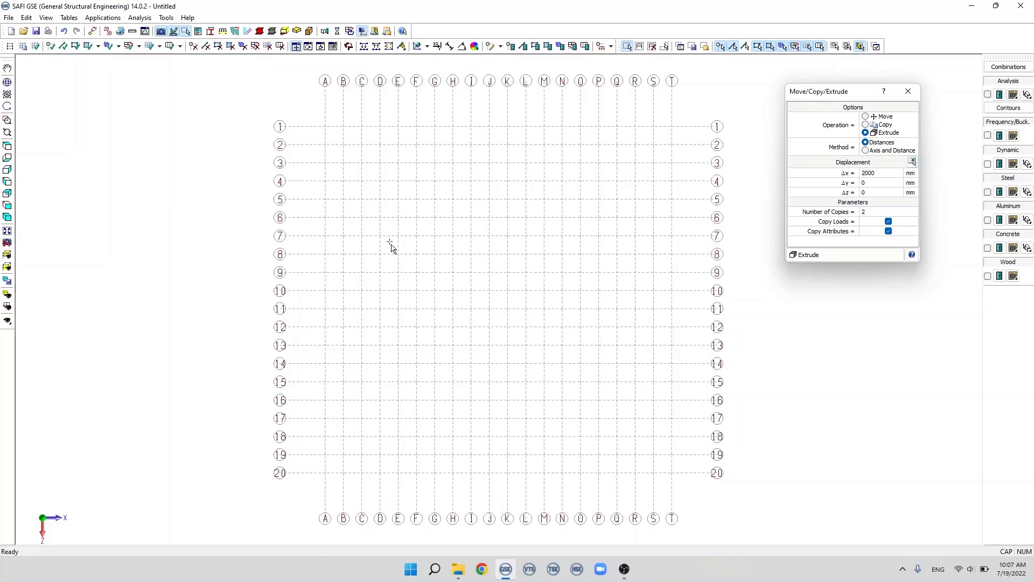
Step: Add nine nodes at the intersections of axes A to C with grid lines 1 to 3
{"action": "left_click", "coordinate": [50, 45]}
{"action": "scroll", "coordinate": [330, 111], "scroll_direction": "up", "scroll_amount": 5}
{"action": "scroll", "coordinate": [305, 157], "scroll_direction": "down", "scroll_amount": 1}
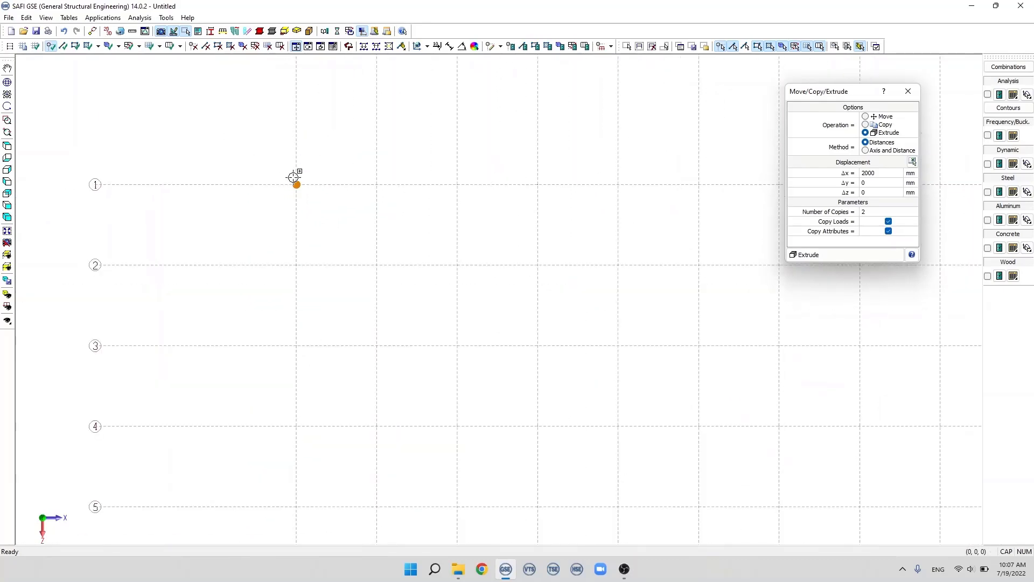
{"action": "left_click", "coordinate": [294, 190]}
{"action": "left_click", "coordinate": [391, 190]}
{"action": "left_click", "coordinate": [458, 183]}
{"action": "left_click", "coordinate": [458, 263]}
{"action": "left_click", "coordinate": [377, 263]}
{"action": "left_click", "coordinate": [296, 264]}
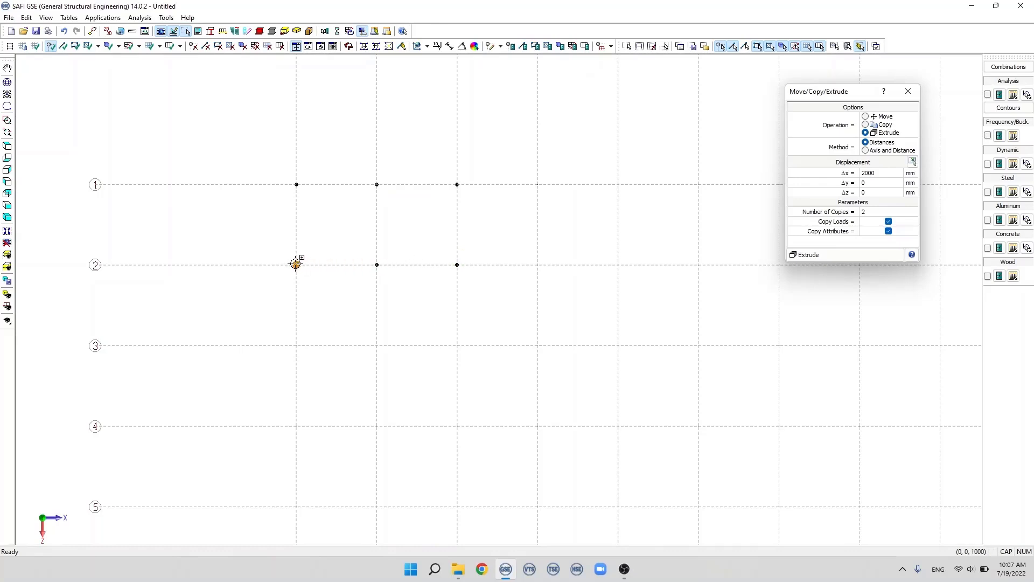
{"action": "left_click", "coordinate": [296, 345]}
{"action": "left_click", "coordinate": [440, 348]}
{"action": "left_click", "coordinate": [457, 345]}
{"action": "scroll", "coordinate": [496, 212], "scroll_direction": "up", "scroll_amount": 1}
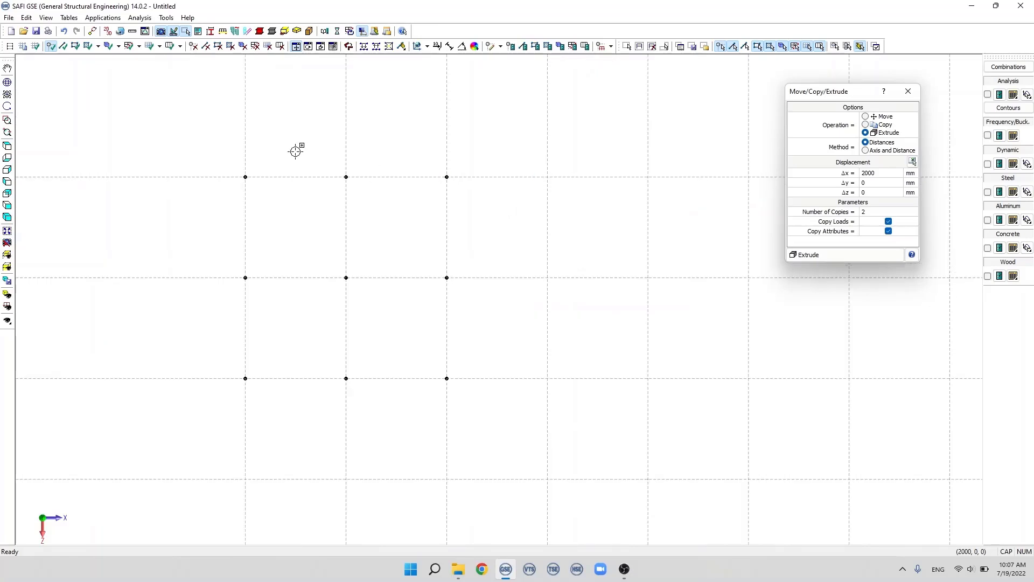
Step: Extrude the nine nodes by 1000 mm in Y with 3 copies and no displacement in X or Z
{"action": "left_click", "coordinate": [627, 46]}
{"action": "left_click_drag", "start_coordinate": [215, 138], "coordinate": [556, 431]}
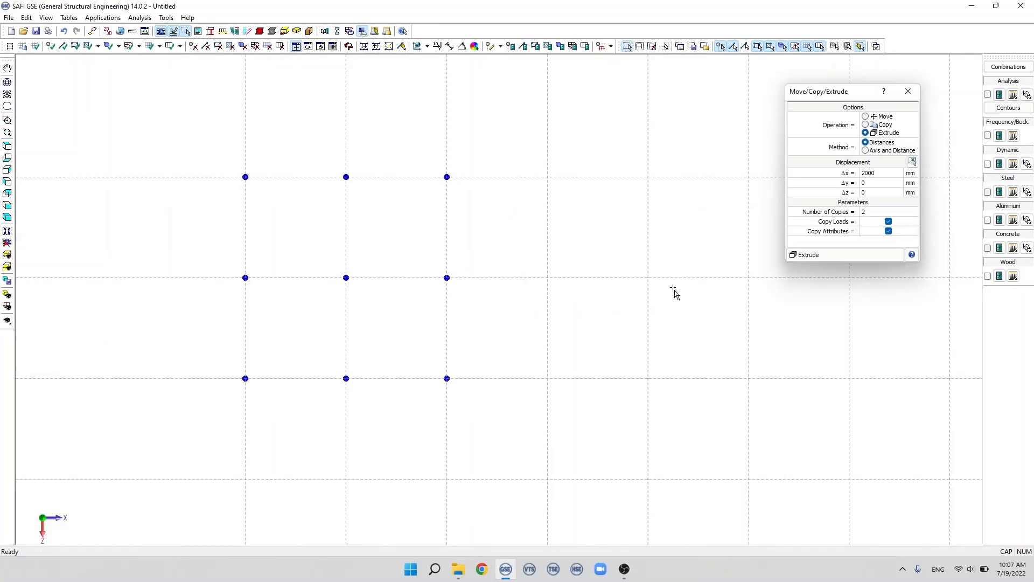
{"action": "double_click", "coordinate": [868, 172]}
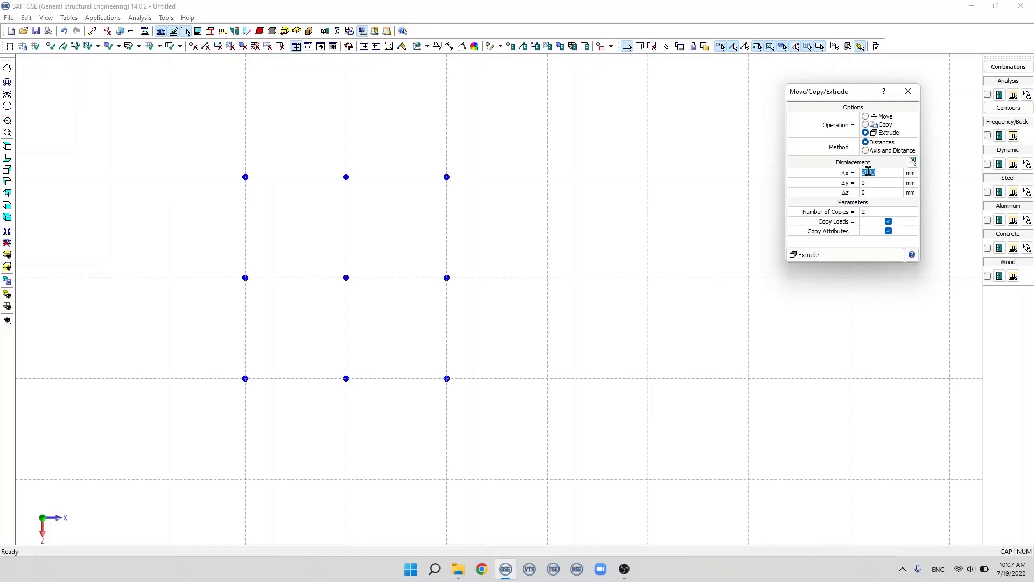
{"action": "key", "text": "BackSpace"}
{"action": "type", "text": "0"}
{"action": "double_click", "coordinate": [867, 182]}
{"action": "double_click", "coordinate": [866, 213]}
{"action": "type", "text": "3"}
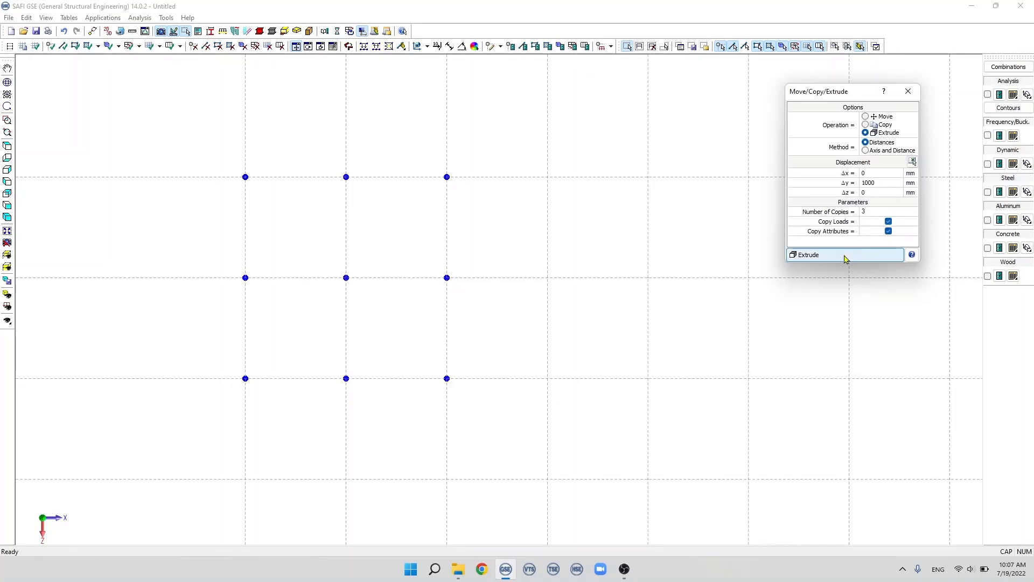
{"action": "left_click", "coordinate": [845, 256]}
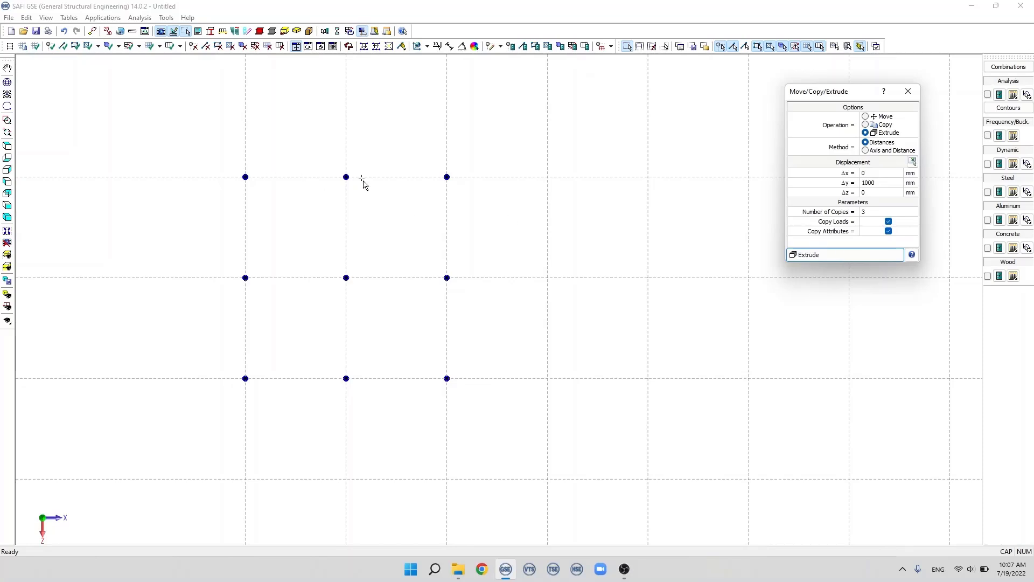
Step: Examine the extruded column segments level by level from the front and in 3D, and return to the plan view
{"action": "left_click", "coordinate": [8, 208]}
{"action": "scroll", "coordinate": [295, 275], "scroll_direction": "down", "scroll_amount": 2}
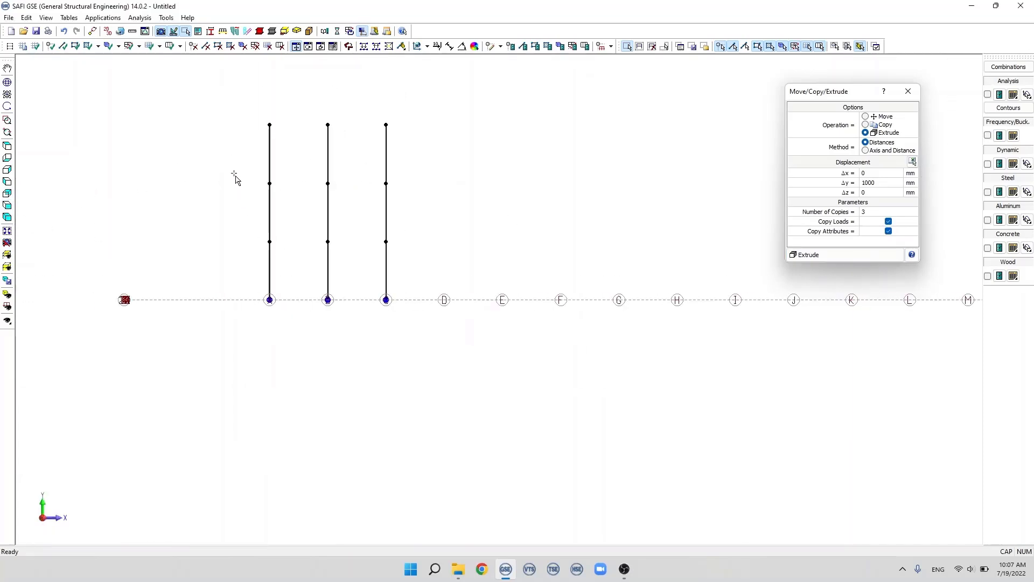
{"action": "scroll", "coordinate": [233, 173], "scroll_direction": "up", "scroll_amount": 1}
{"action": "left_click_drag", "start_coordinate": [434, 286], "coordinate": [254, 272]}
{"action": "left_click_drag", "start_coordinate": [436, 229], "coordinate": [333, 222]}
{"action": "left_click_drag", "start_coordinate": [438, 156], "coordinate": [242, 141]}
{"action": "middle_click_drag", "start_coordinate": [429, 199], "coordinate": [383, 222]}
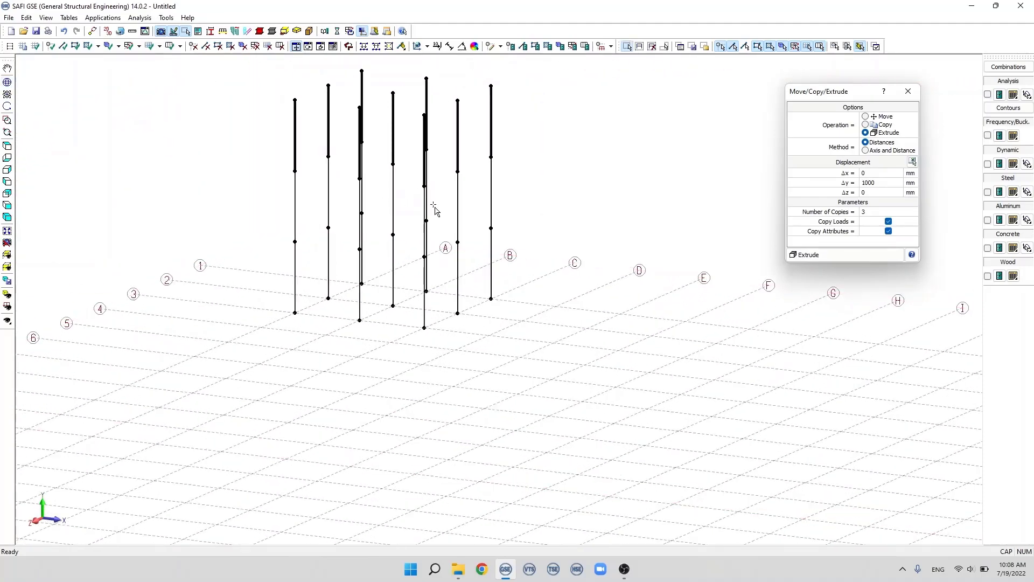
{"action": "scroll", "coordinate": [378, 280], "scroll_direction": "down", "scroll_amount": 3}
{"action": "left_click", "coordinate": [6, 145]}
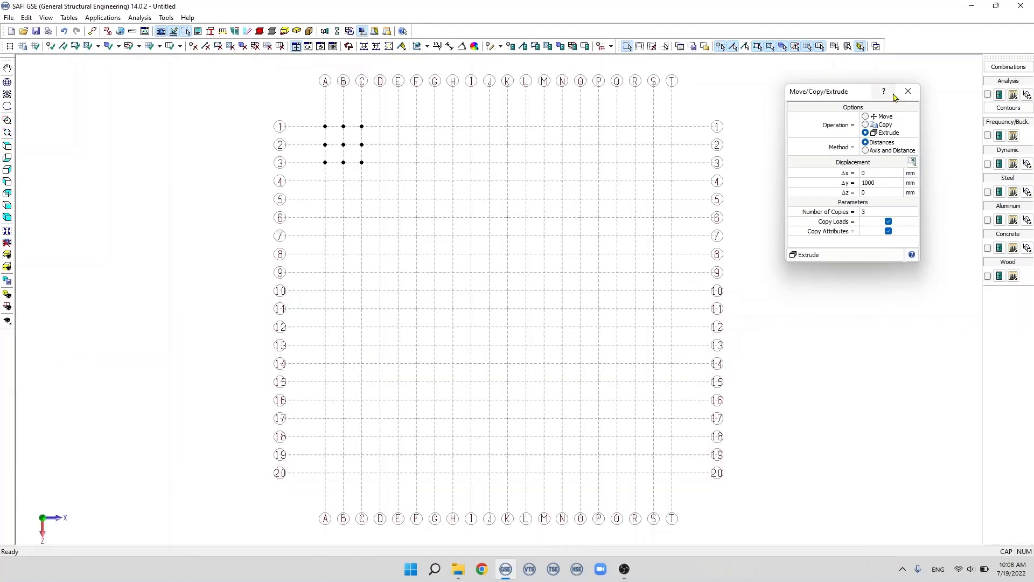